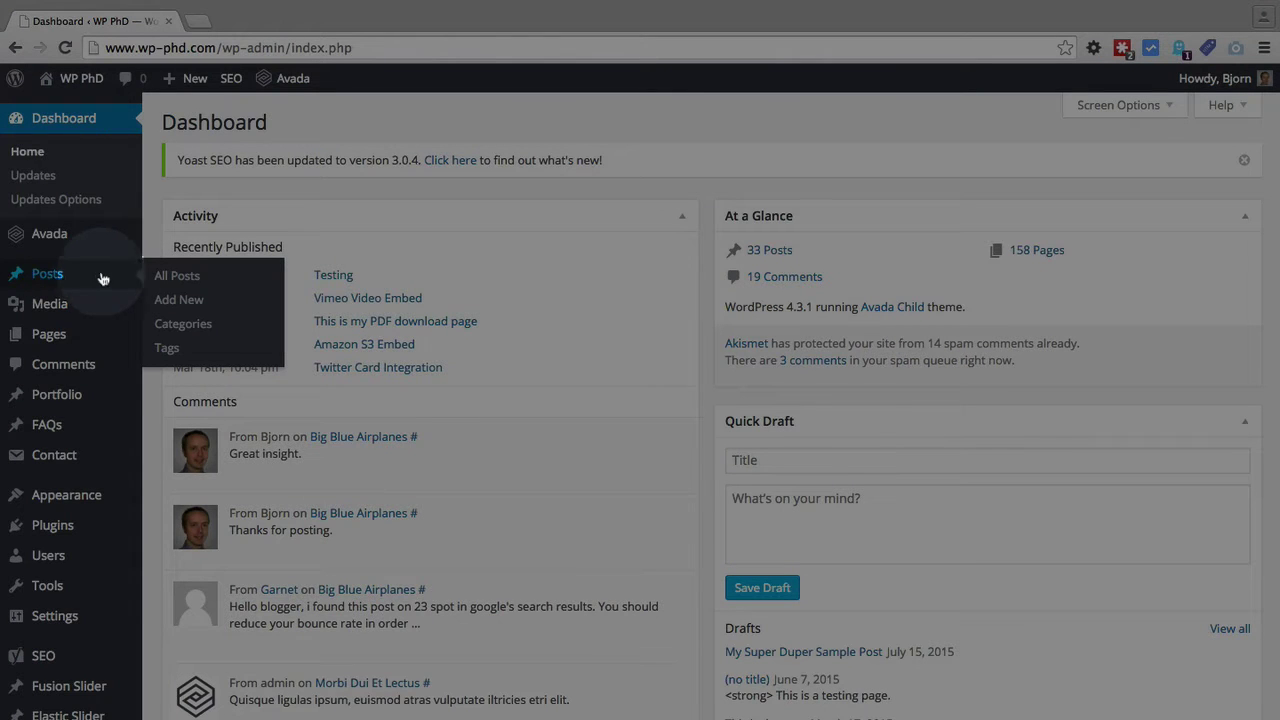
- Start a blank new post and switch the editor to Text, then back to Visual
click(181, 302)
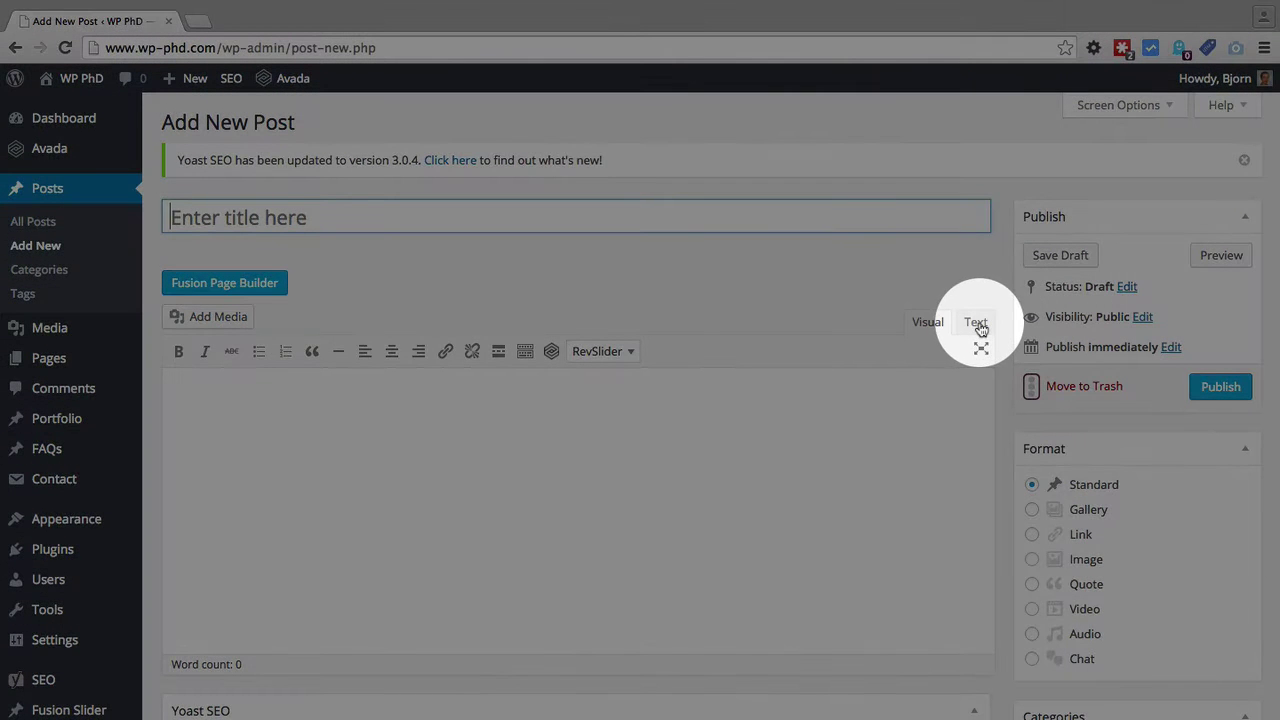
click(966, 326)
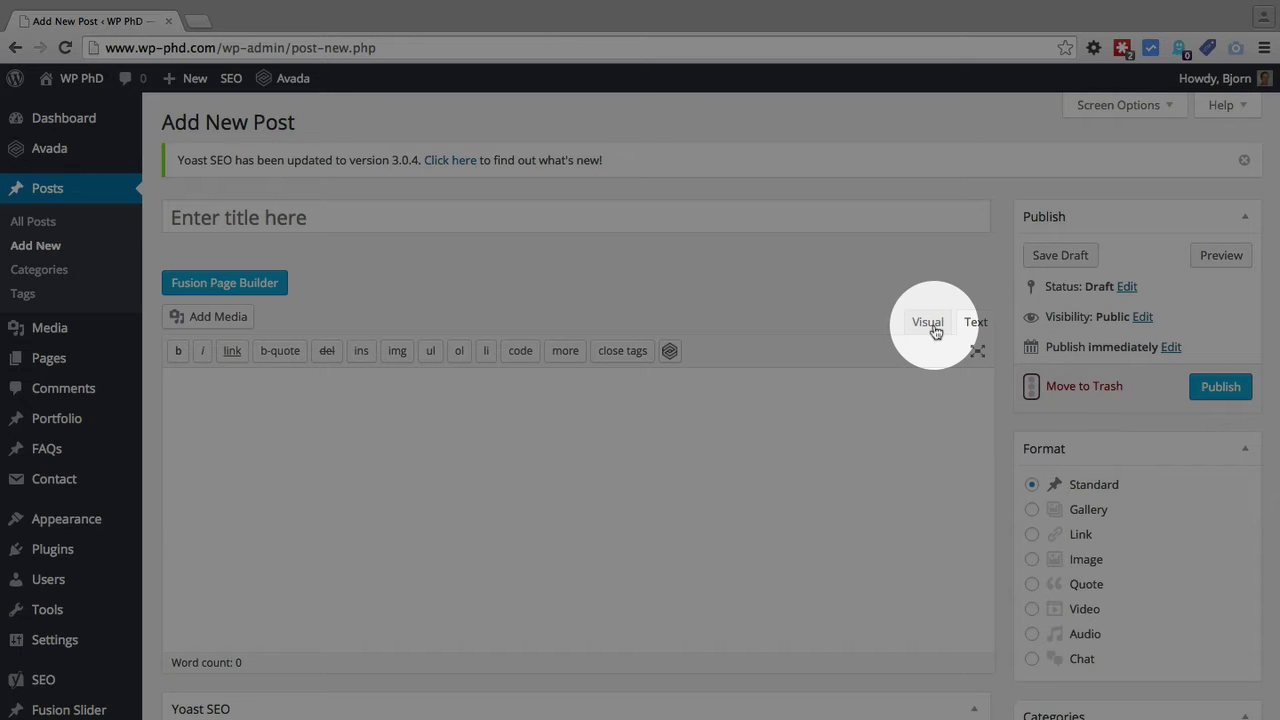
click(930, 326)
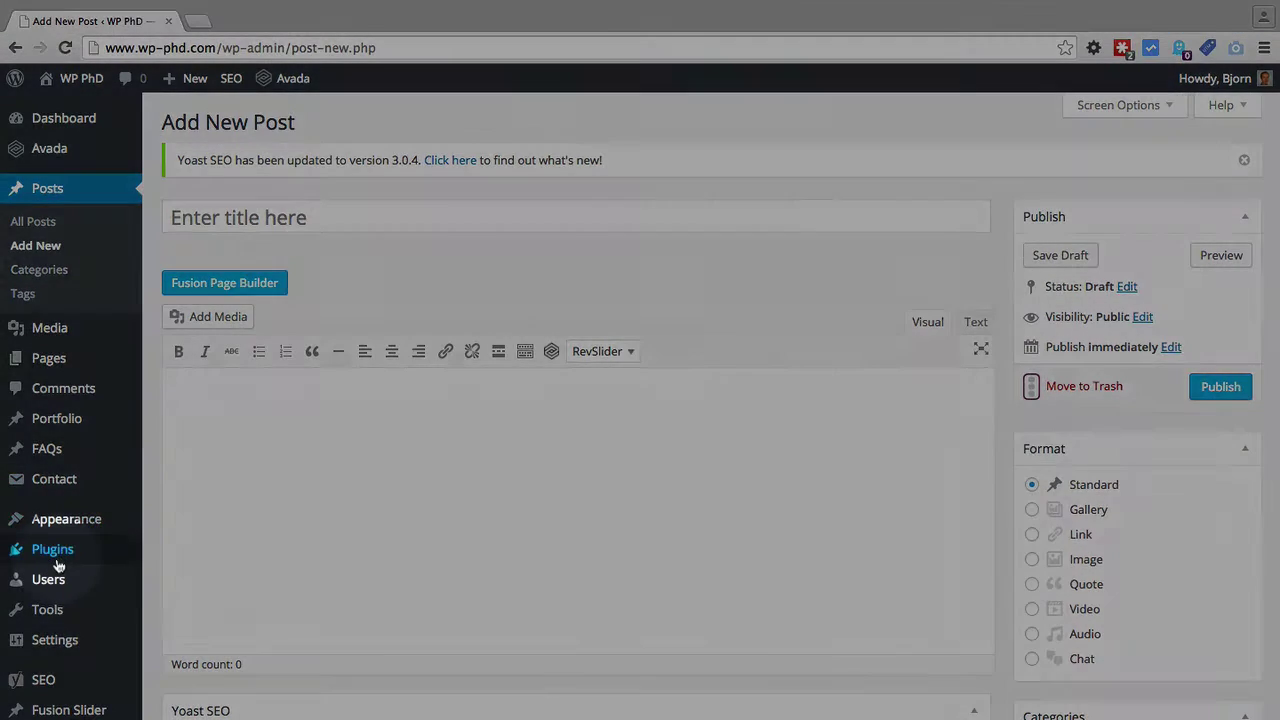
- Search the plugin directory for 'tinymce advanced'
mouse_move(100, 555)
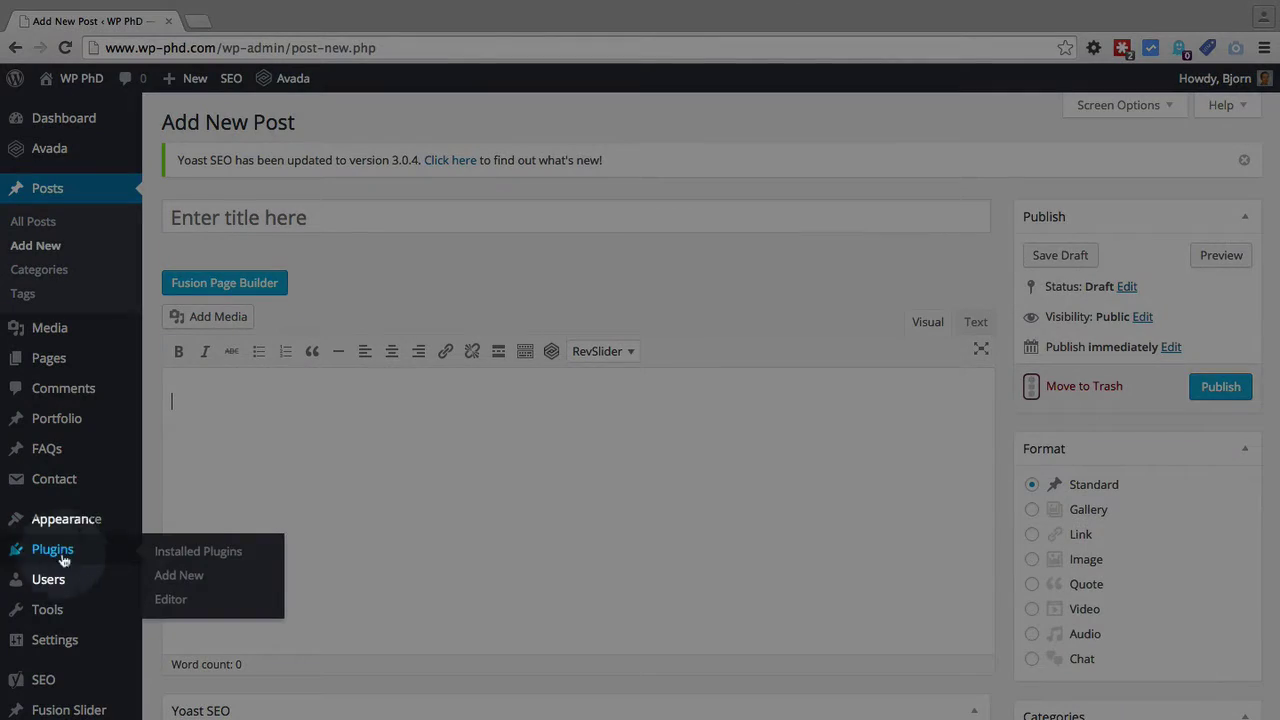
click(181, 577)
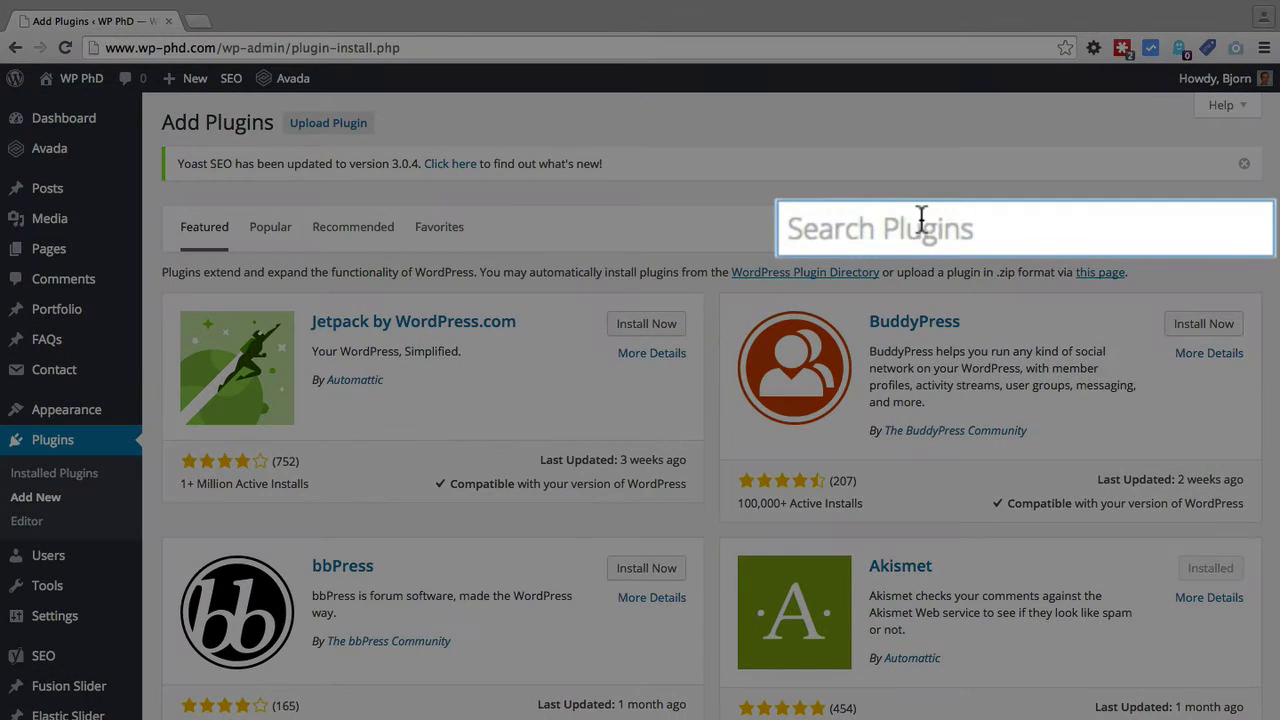
click(920, 220)
text(tinymce advance)
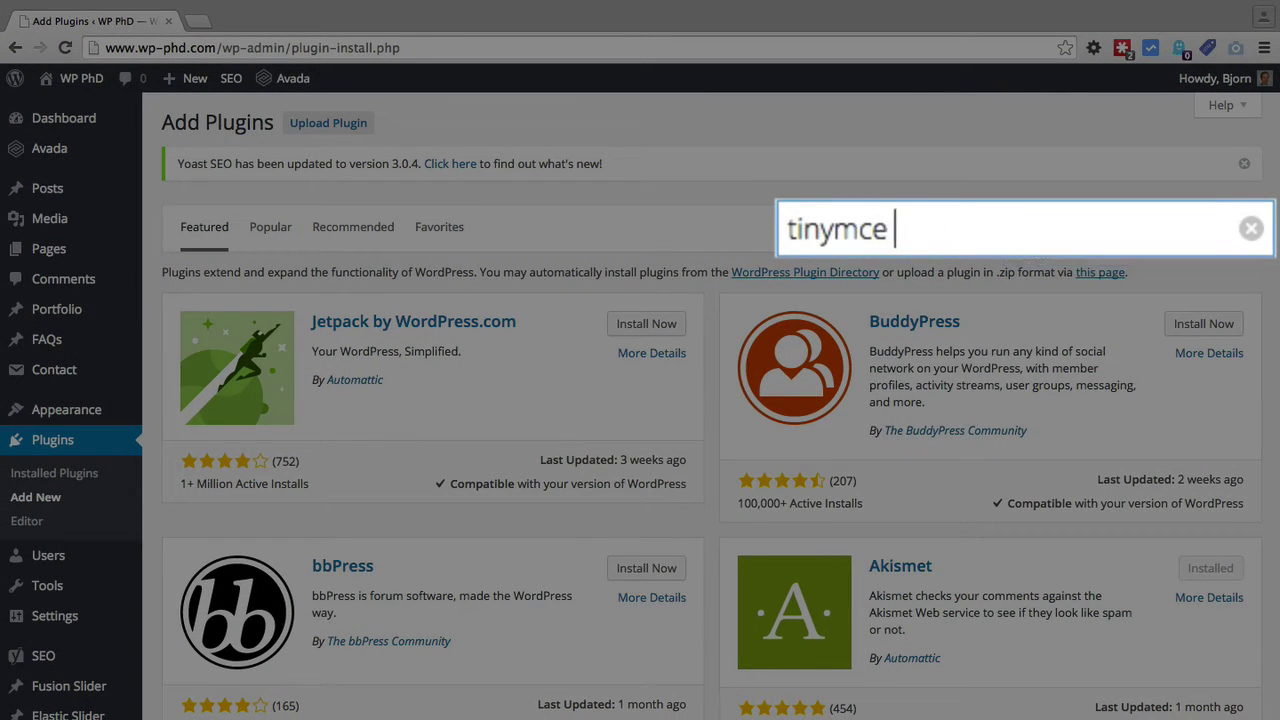
text(d)
key(Return)
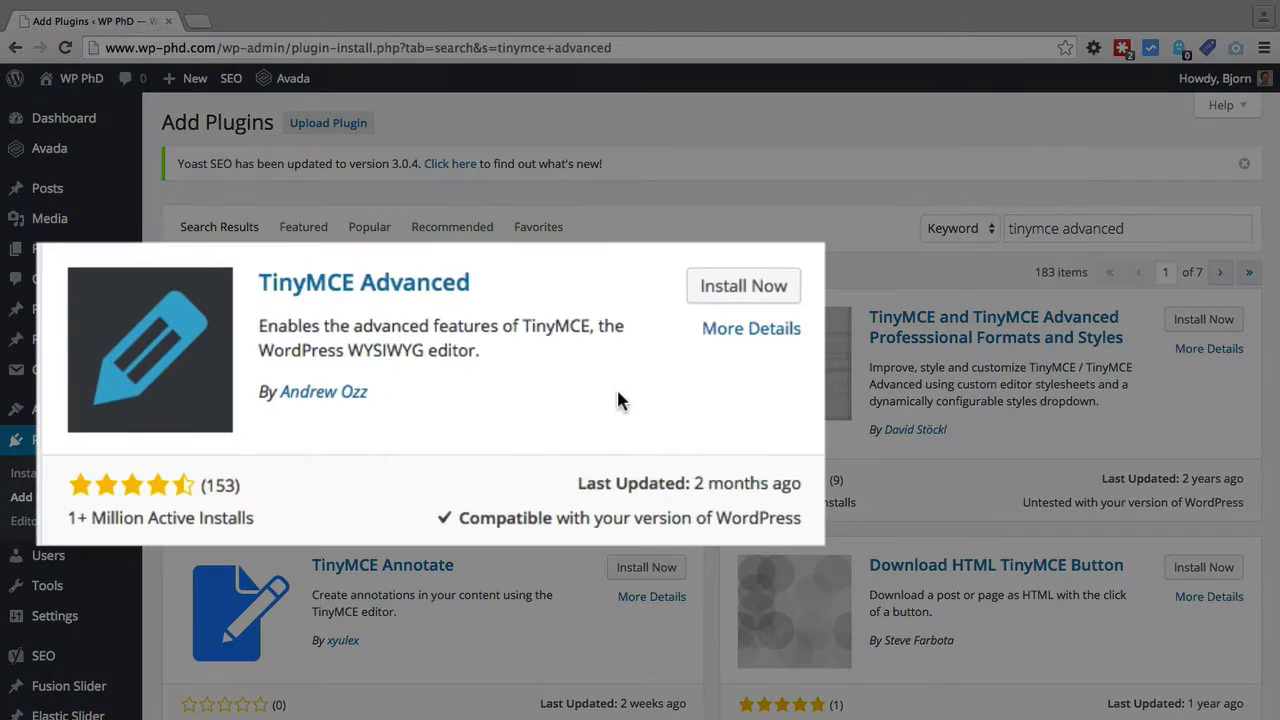
- Install and activate the TinyMCE Advanced 4.2.5 plugin
click(744, 287)
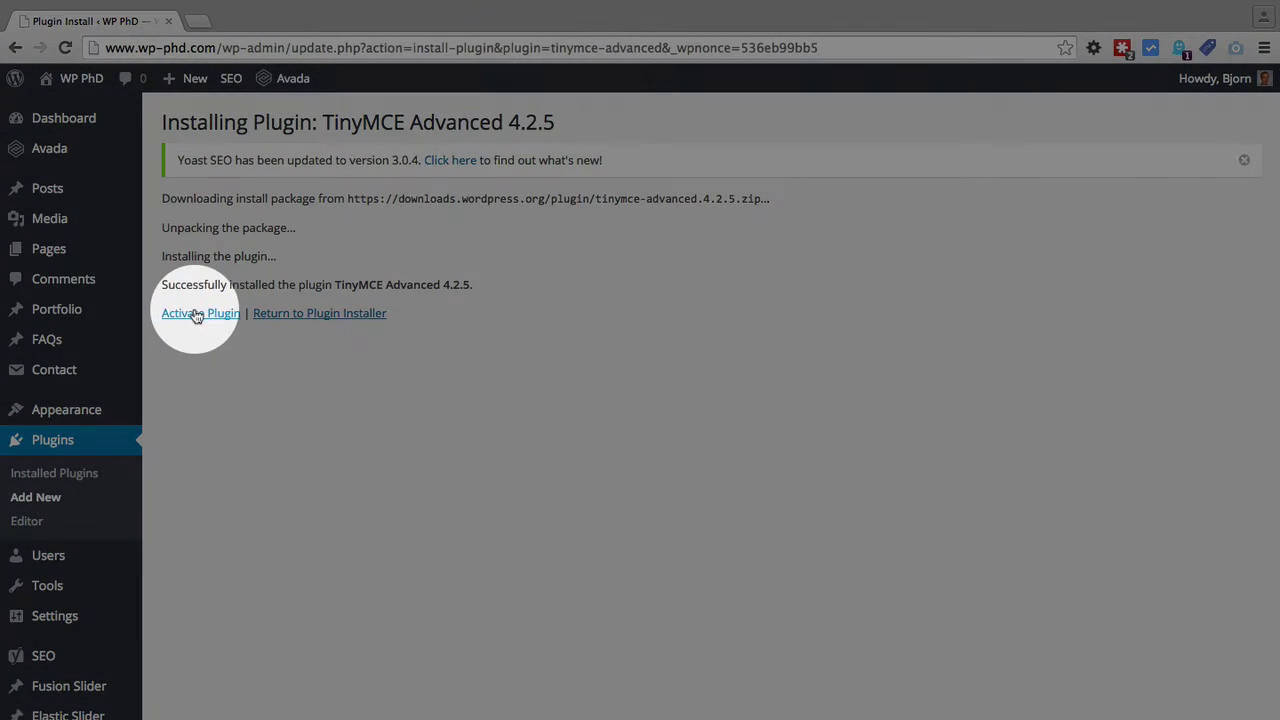
click(197, 314)
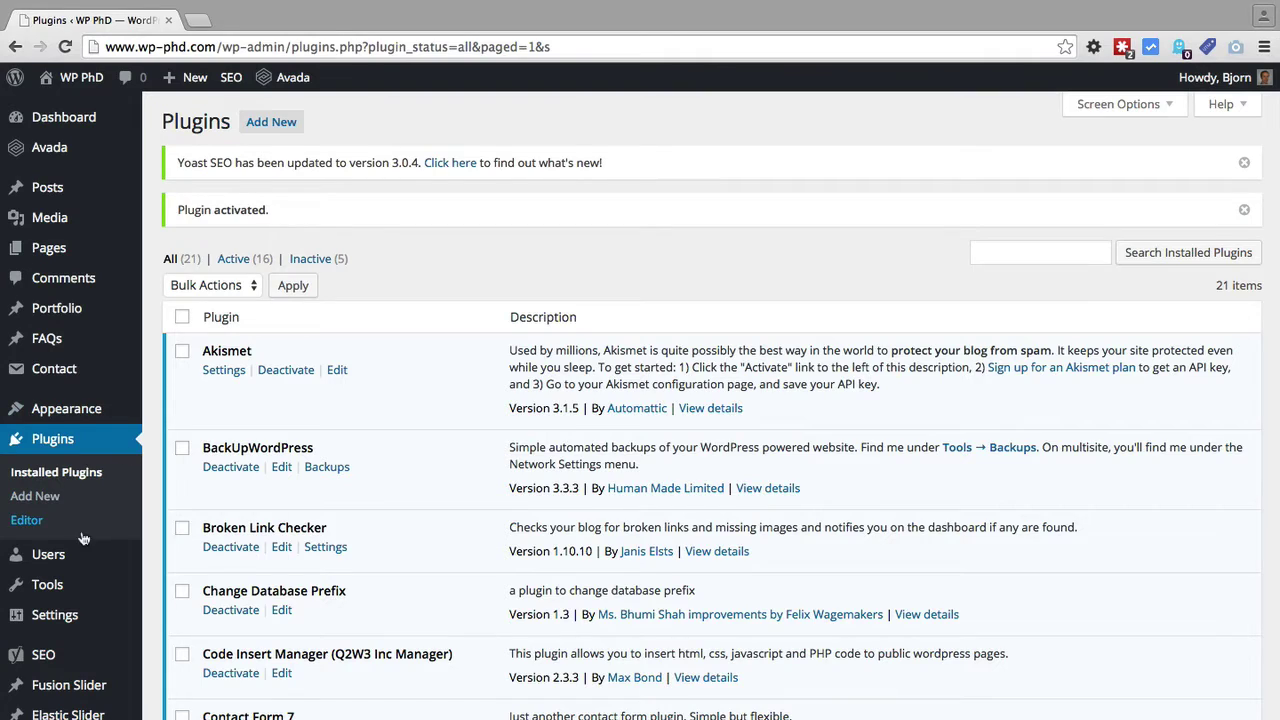
scroll(84, 535, down, 2)
mouse_move(60, 444)
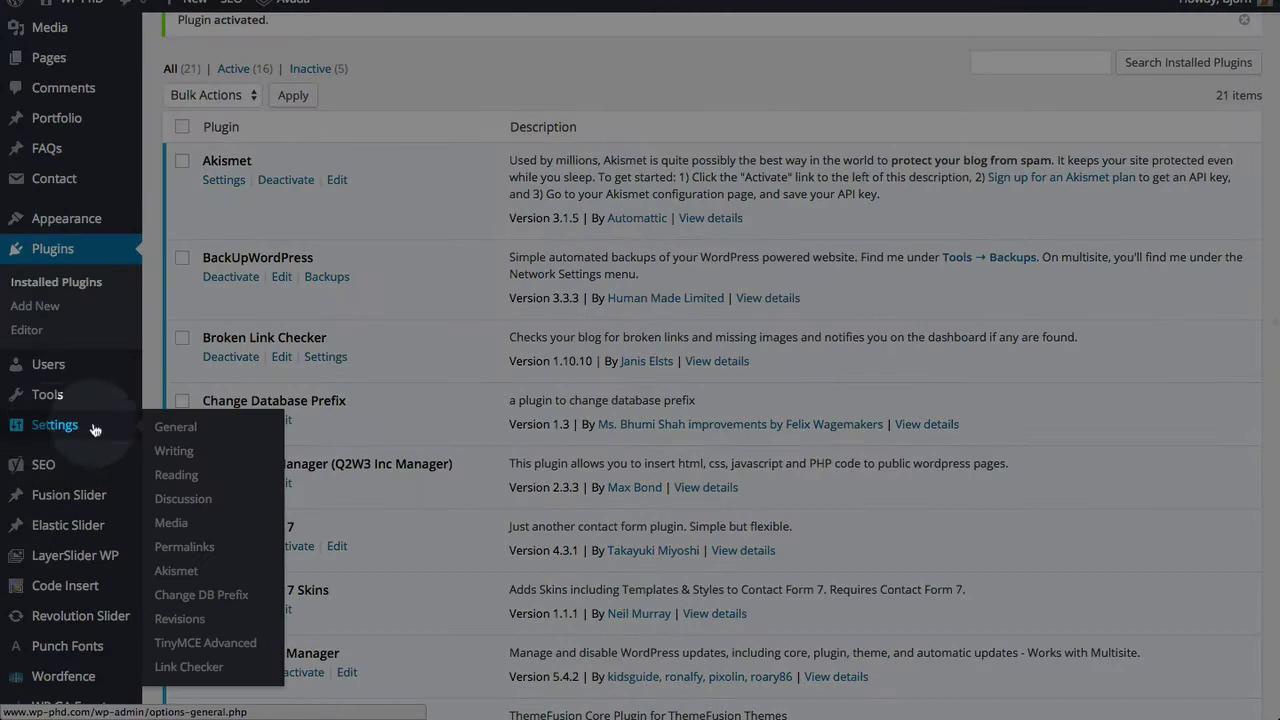
- Open Settings > TinyMCE Advanced from the admin sidebar
click(216, 645)
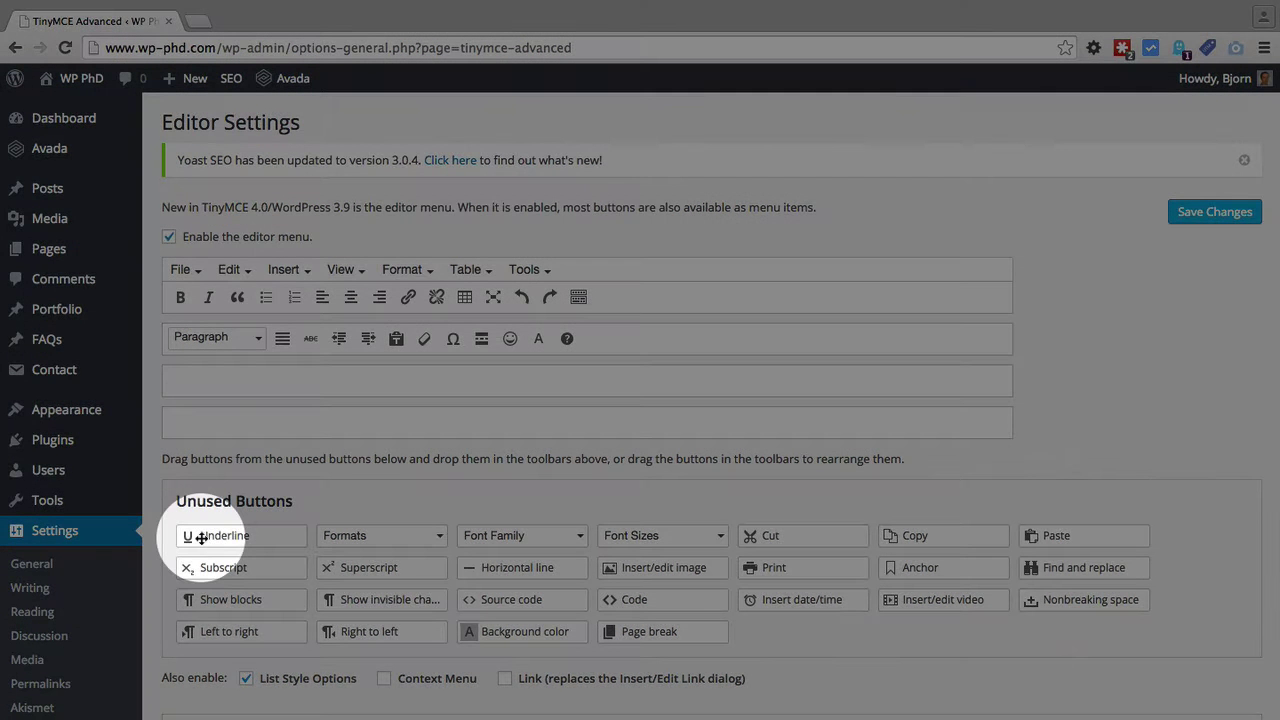
- Add Underline next to Bold, move Blockquote to the start of row one, and move Table to the end of row two
drag(218, 535, 198, 298)
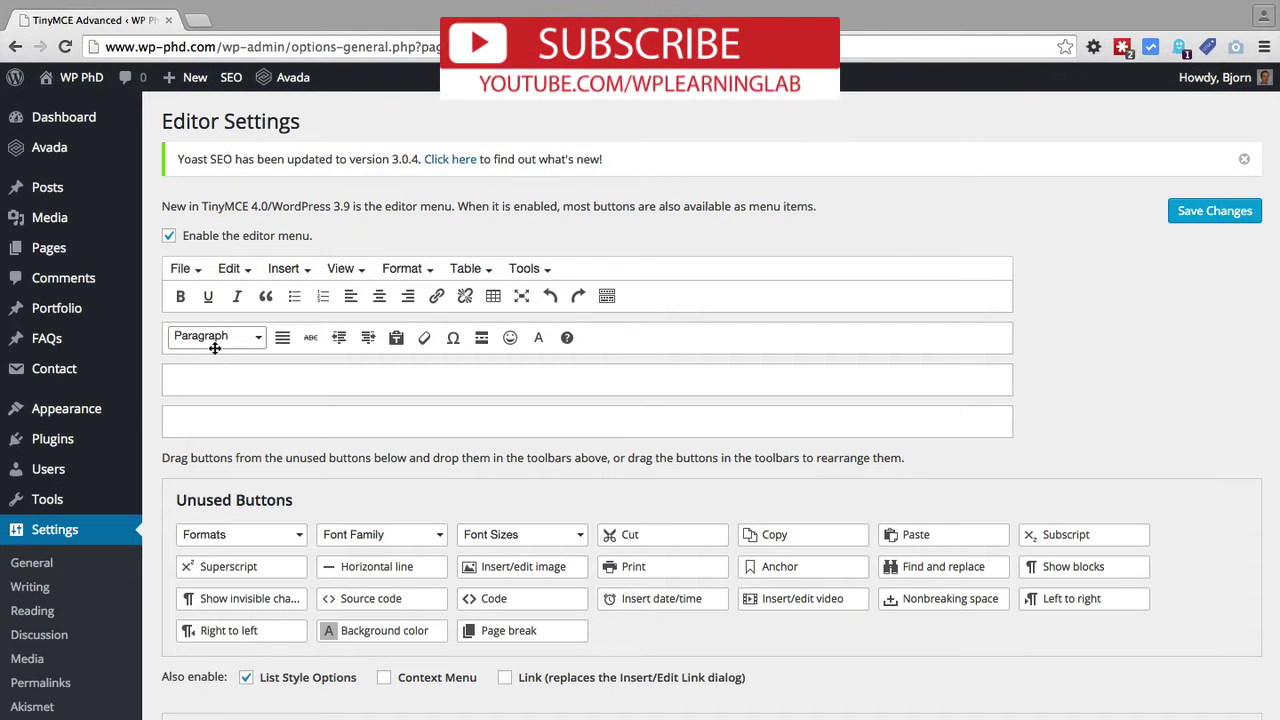
drag(266, 300, 176, 302)
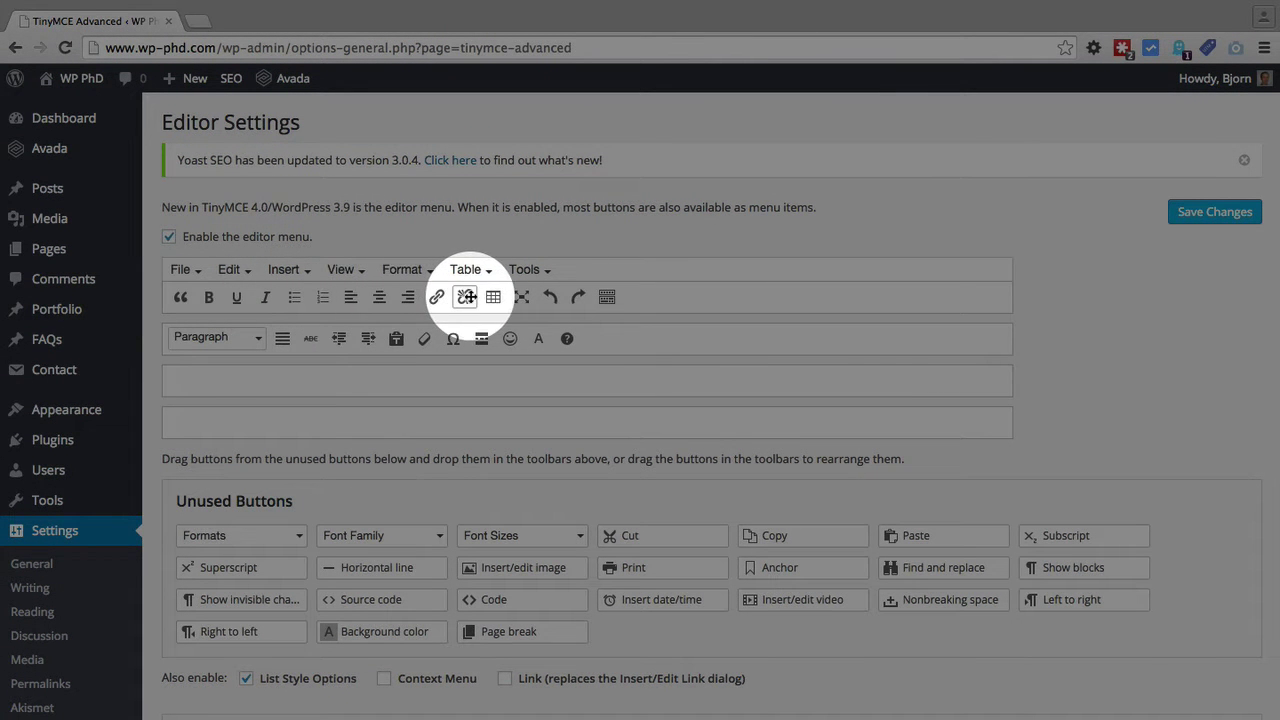
drag(492, 297, 575, 341)
- Fill the third row with Cut, Copy, Anchor, Font Sizes, Font Family, Formats and Paste
drag(674, 541, 472, 388)
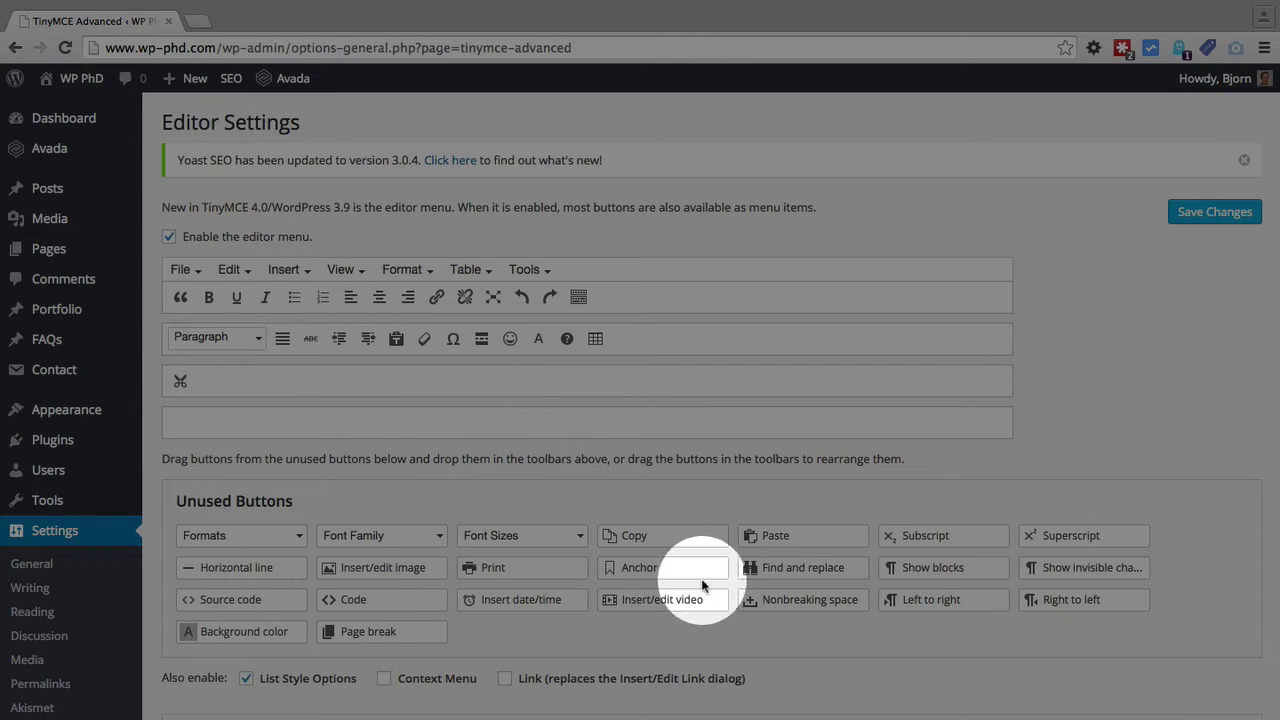
drag(654, 534, 532, 387)
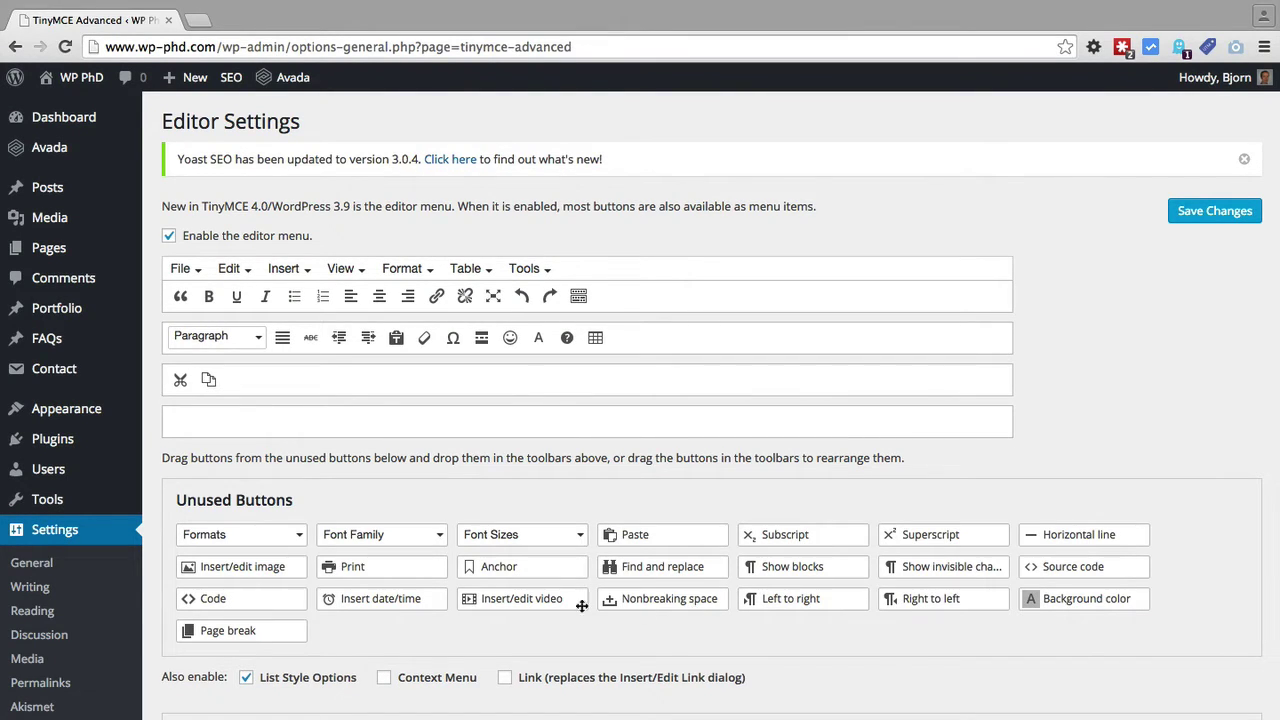
drag(549, 567, 549, 567)
drag(537, 572, 370, 381)
drag(497, 530, 340, 382)
drag(415, 522, 510, 376)
drag(285, 530, 510, 370)
drag(251, 543, 602, 380)
- Add Horizontal line, Find and replace, and Show blocks to the remaining rows
drag(290, 535, 350, 437)
drag(358, 534, 315, 424)
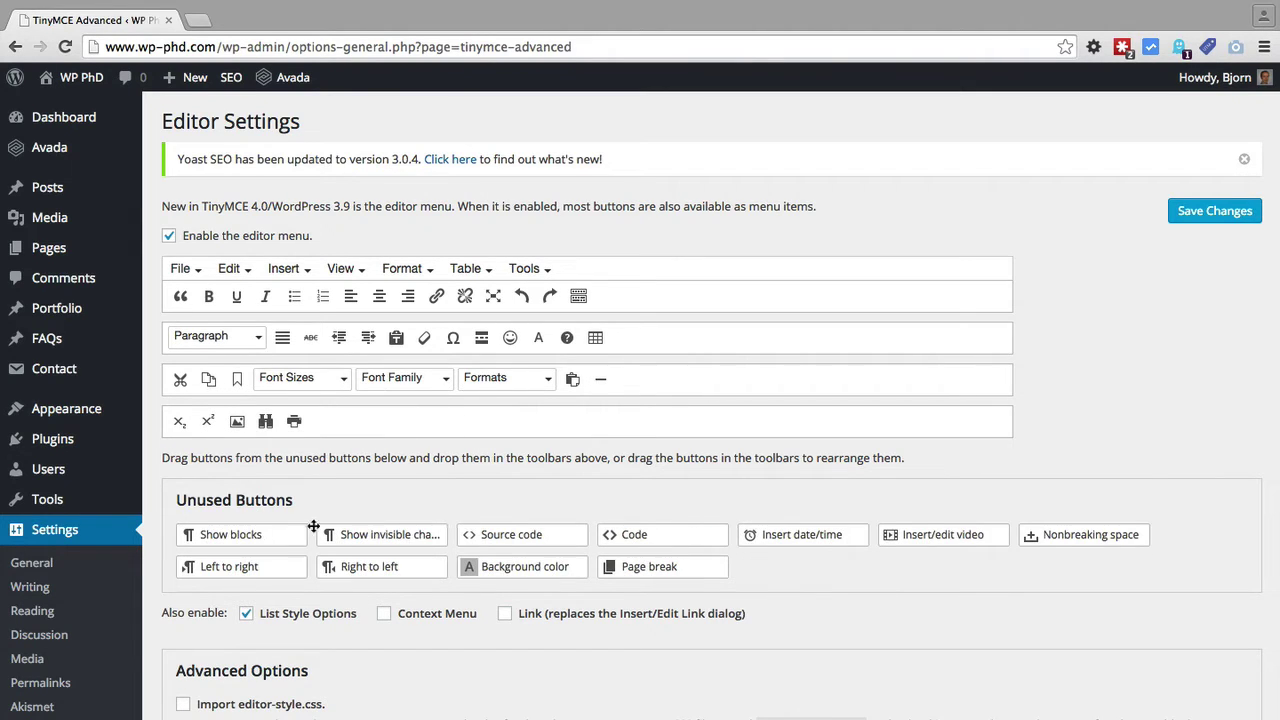
drag(290, 534, 443, 418)
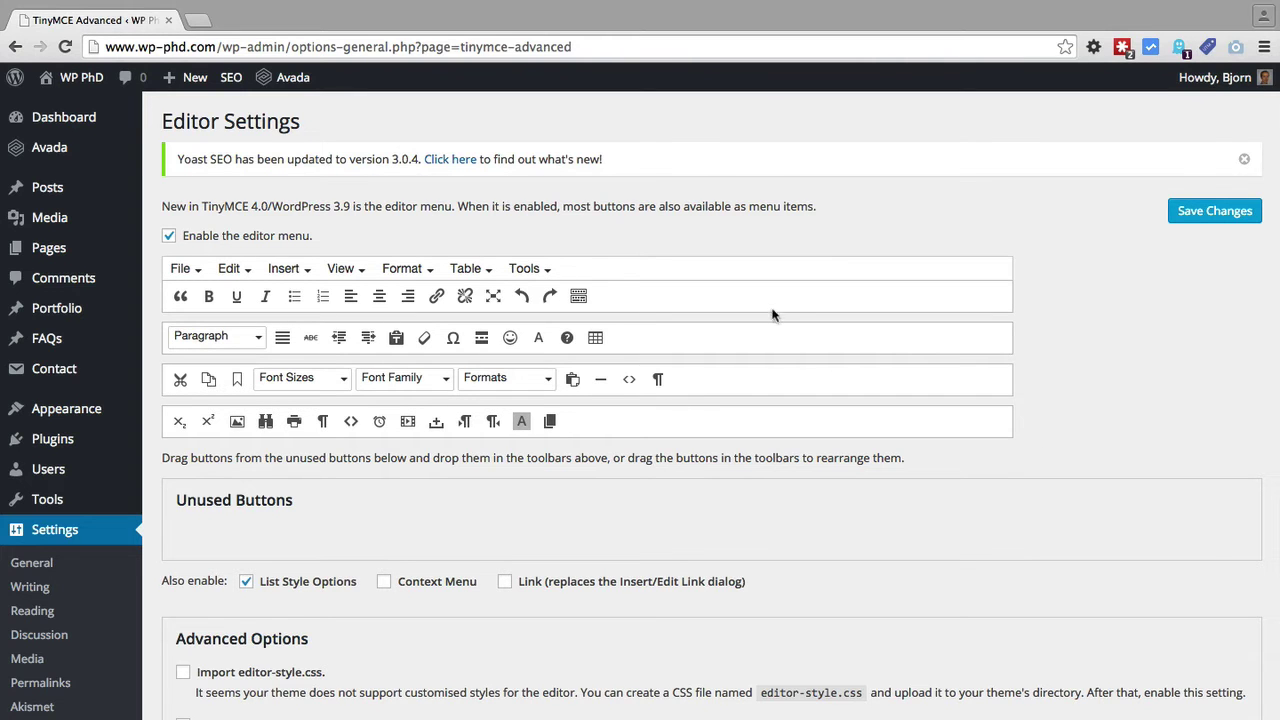
- Save the toolbar layout and tick Context Menu under Also enable
click(1218, 214)
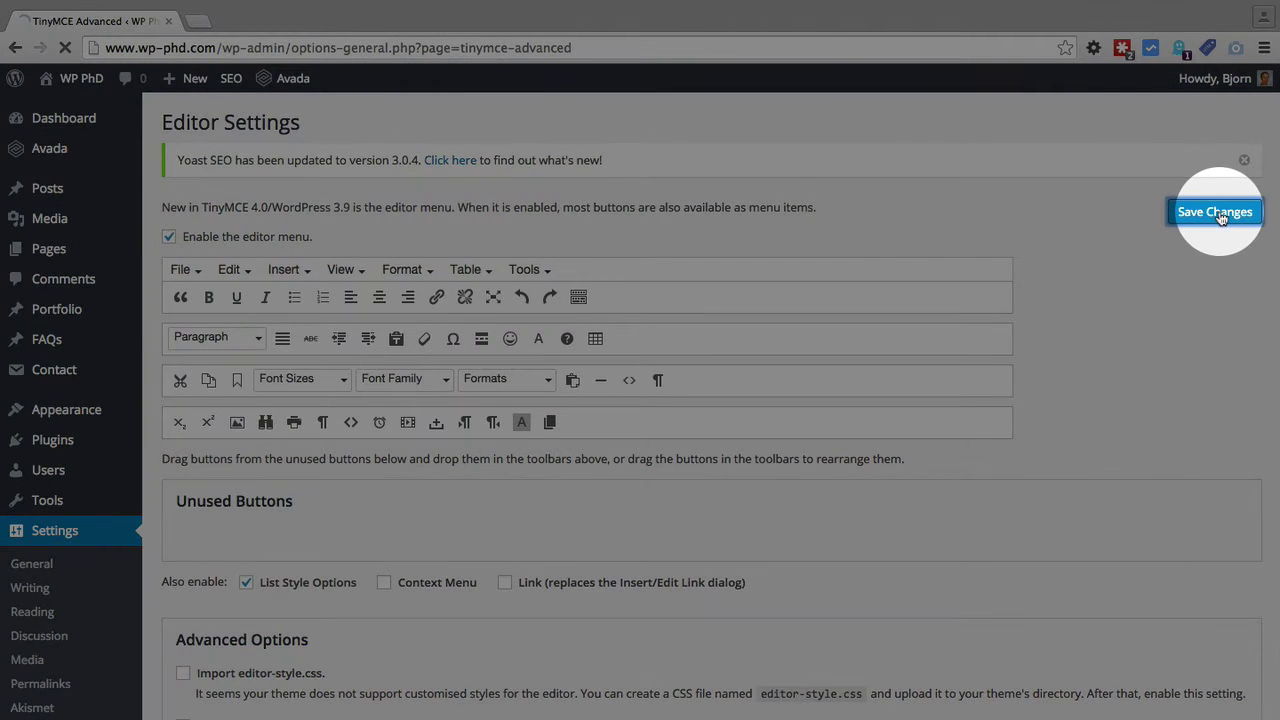
scroll(386, 543, down, 1)
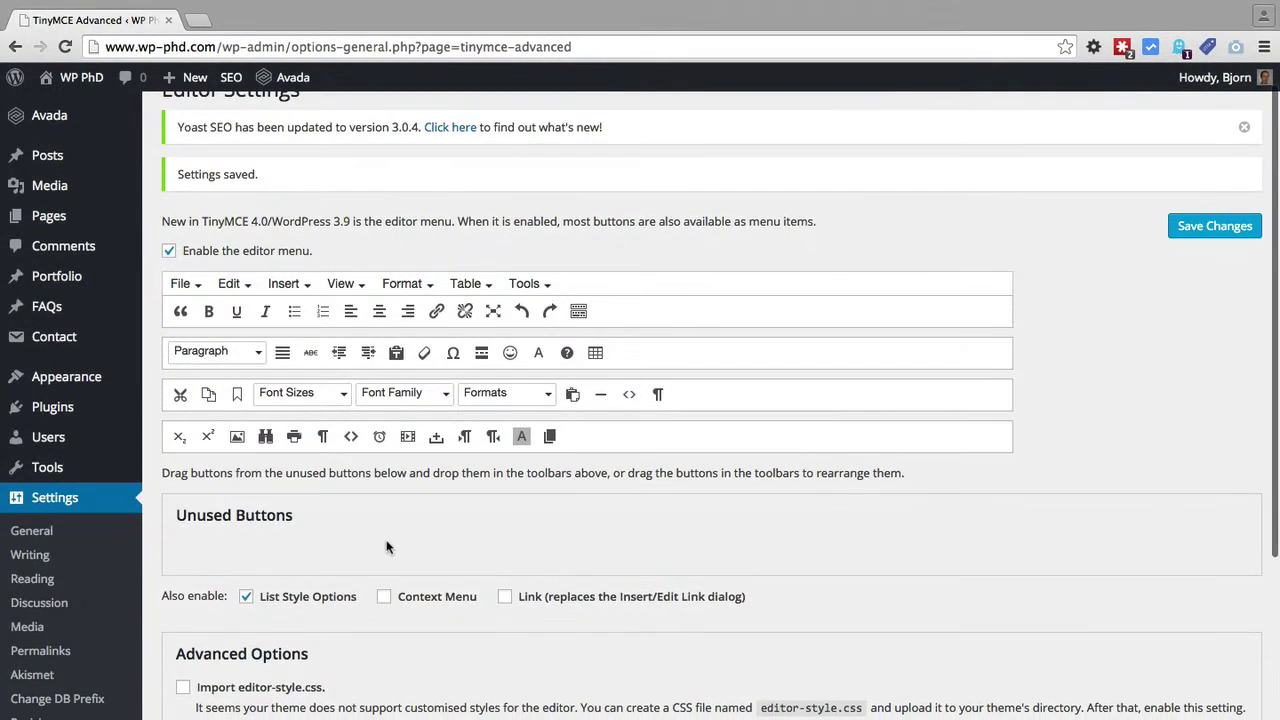
scroll(386, 547, down, 2)
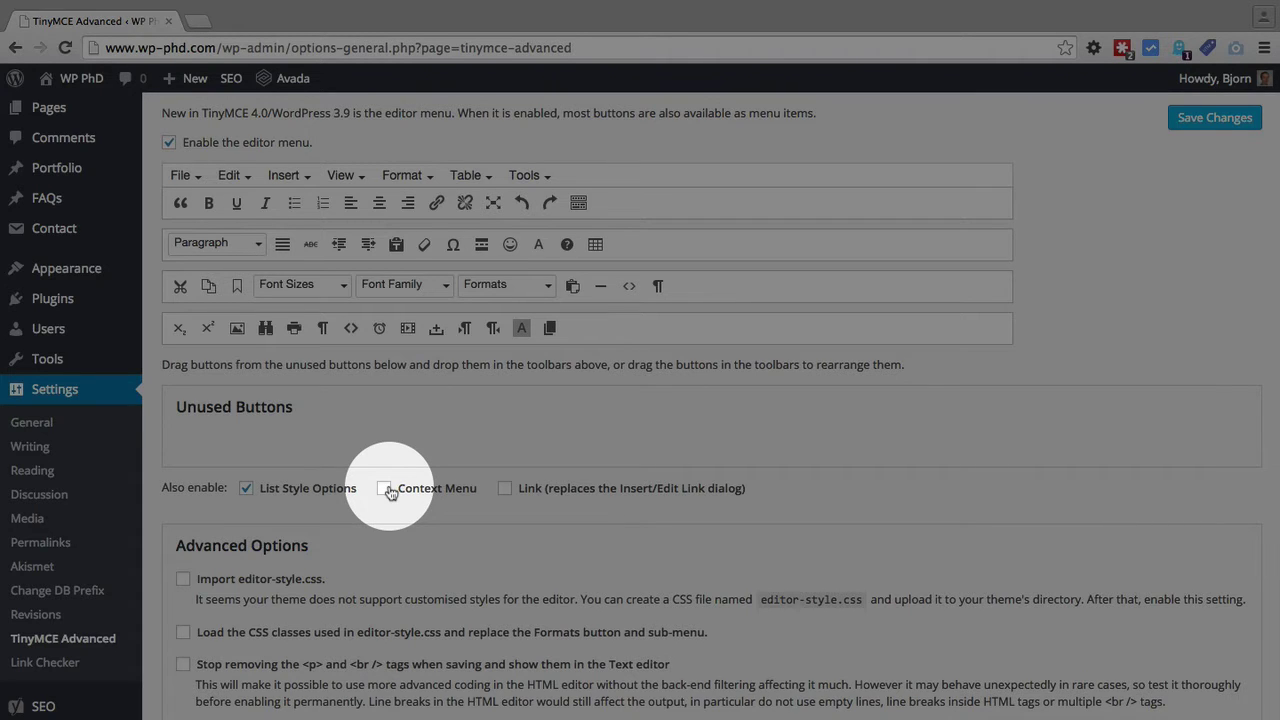
click(386, 490)
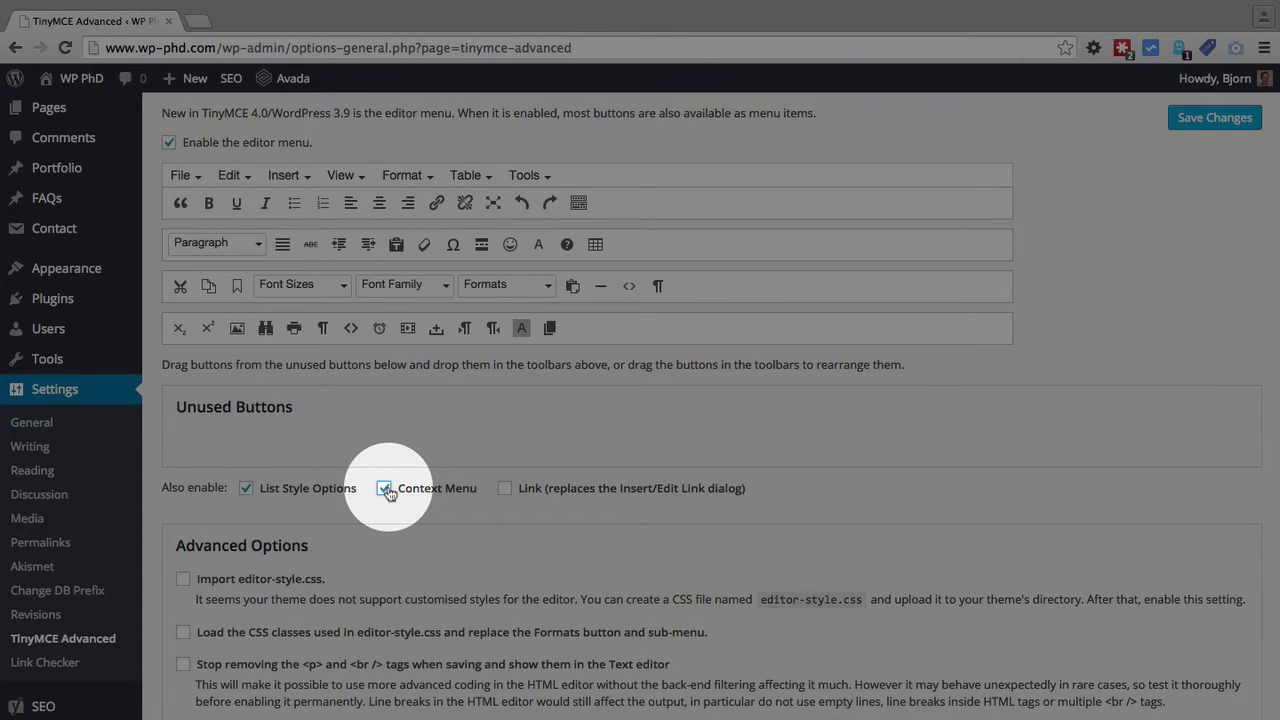
- Tick 'Link (replaces the Insert/Edit Link dialog)' and review the Advanced Options below
click(505, 490)
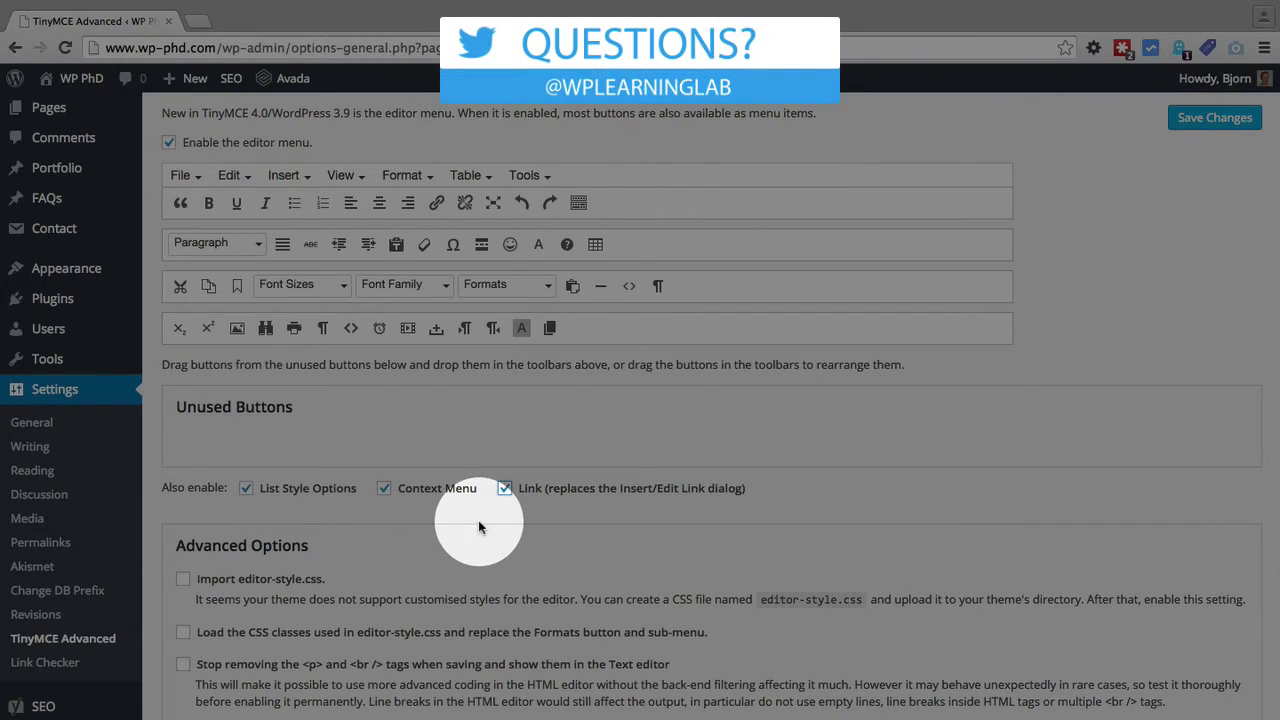
scroll(478, 525, down, 3)
scroll(479, 527, down, 5)
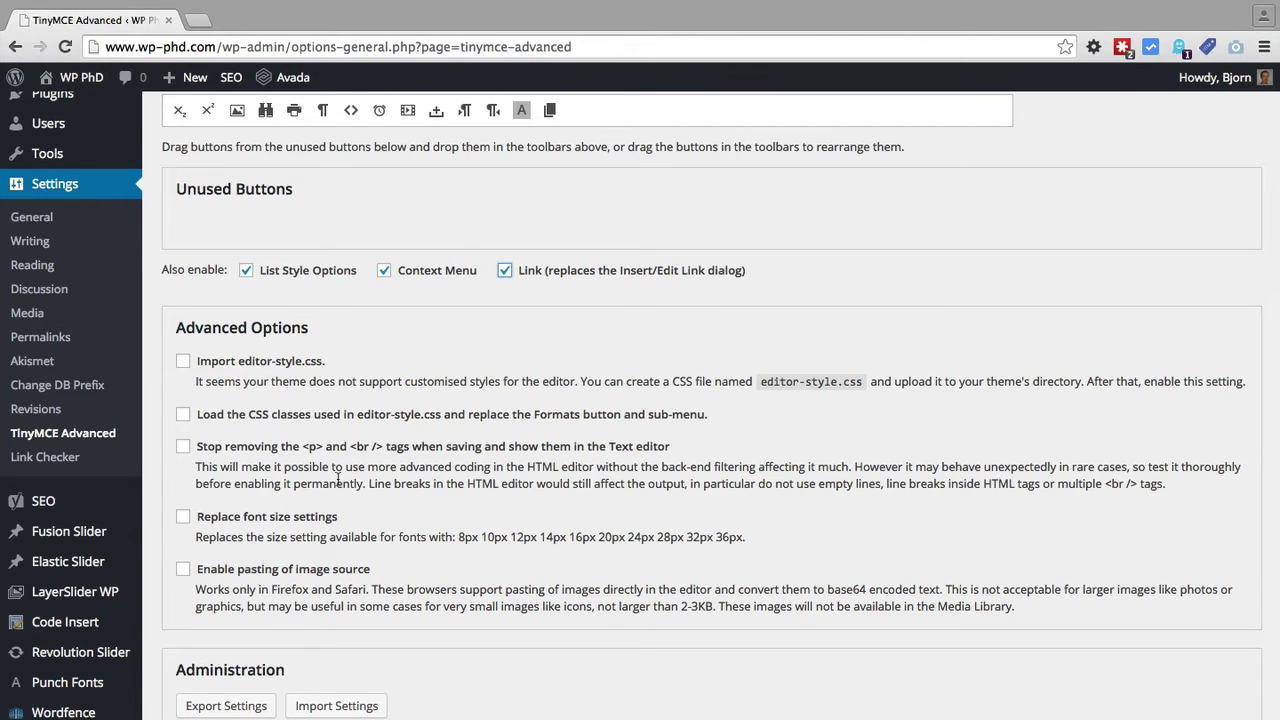
scroll(337, 481, down, 1)
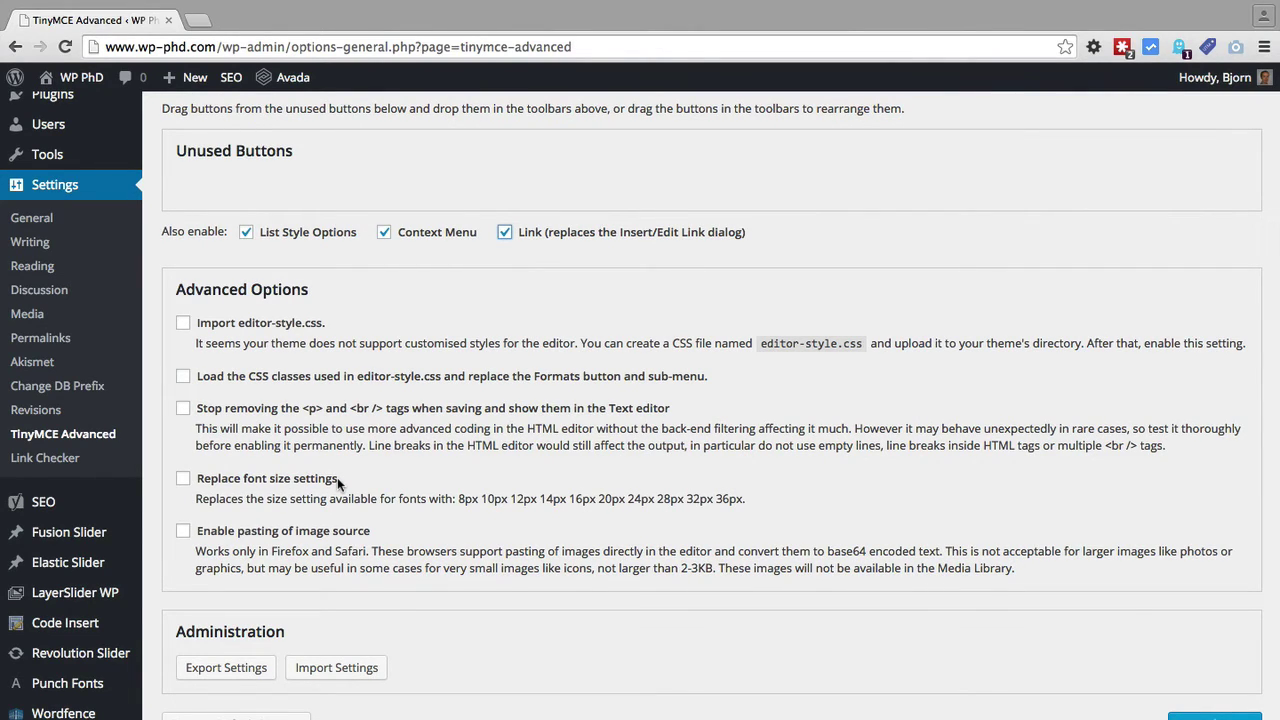
scroll(337, 477, down, 1)
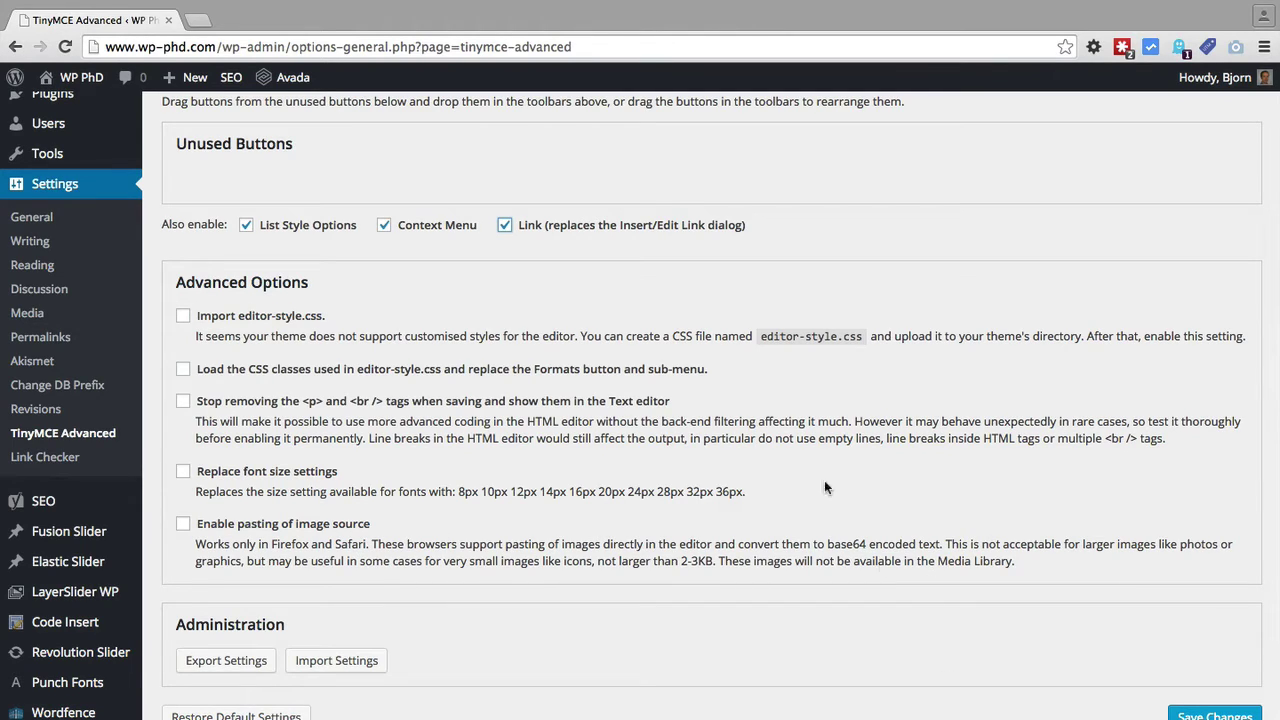
- Save the settings and move the justify button to the end of the top toolbar row
scroll(702, 495, down, 2)
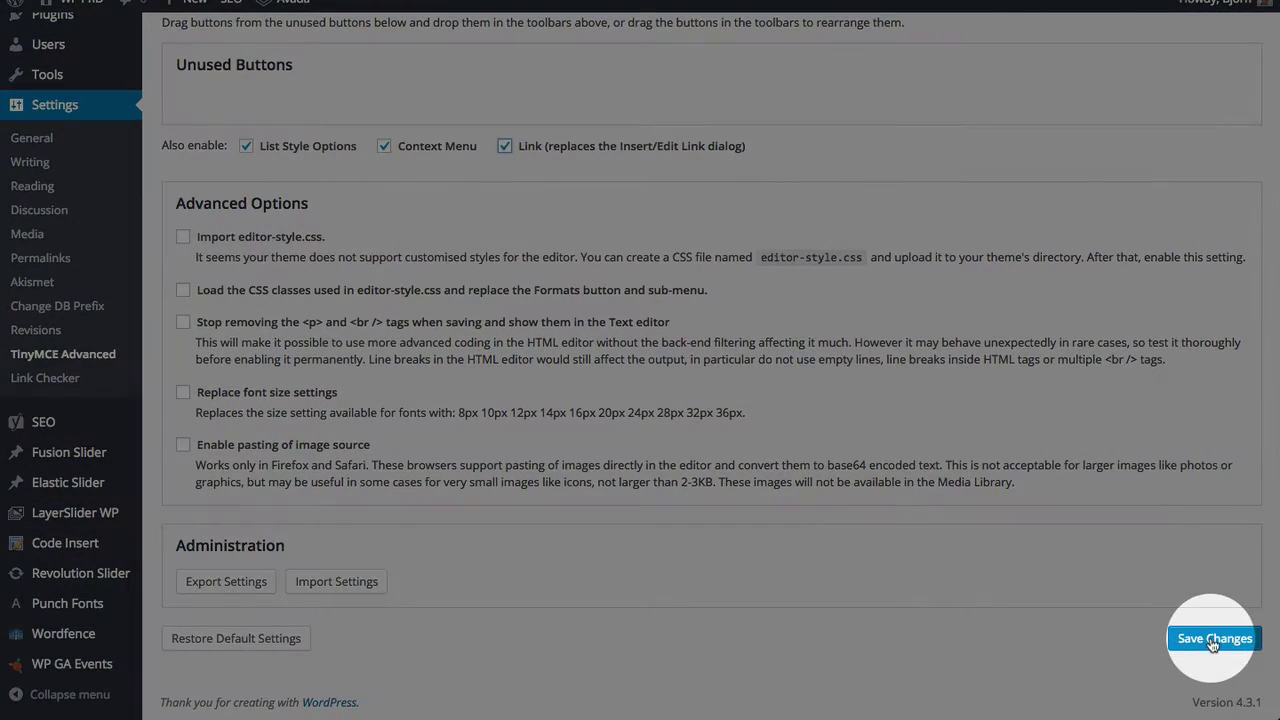
click(1212, 643)
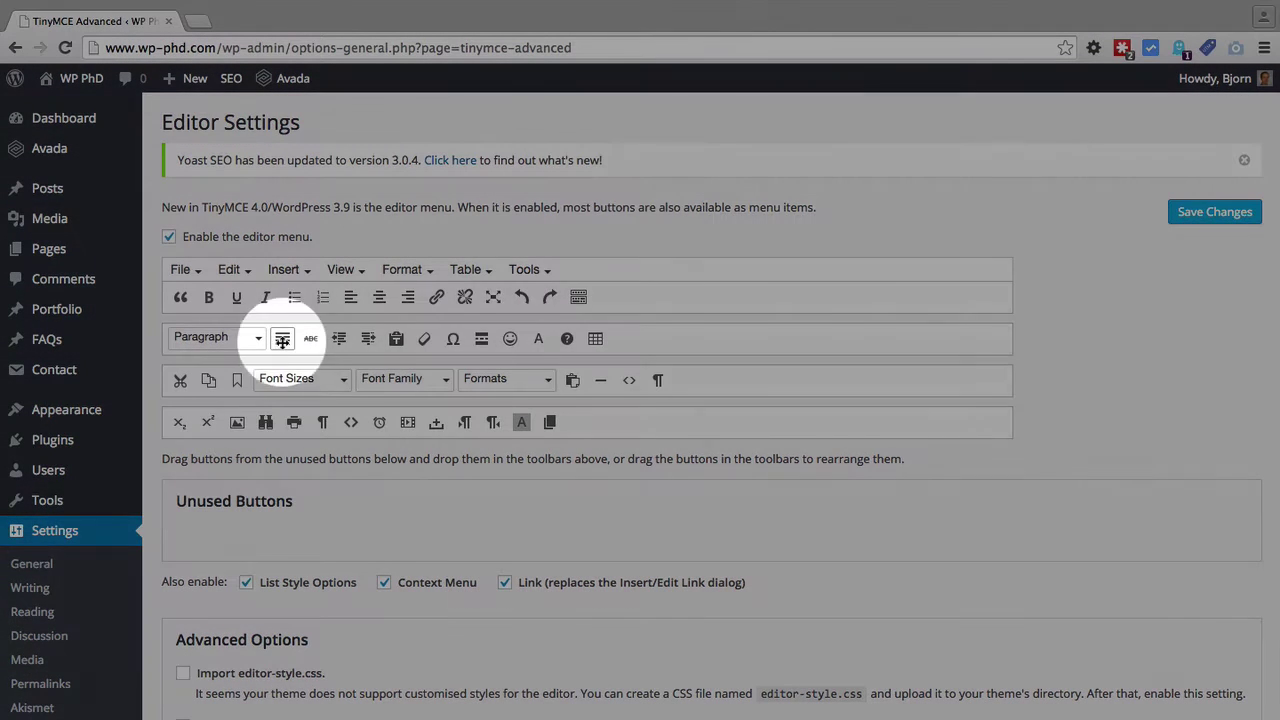
drag(282, 341, 636, 301)
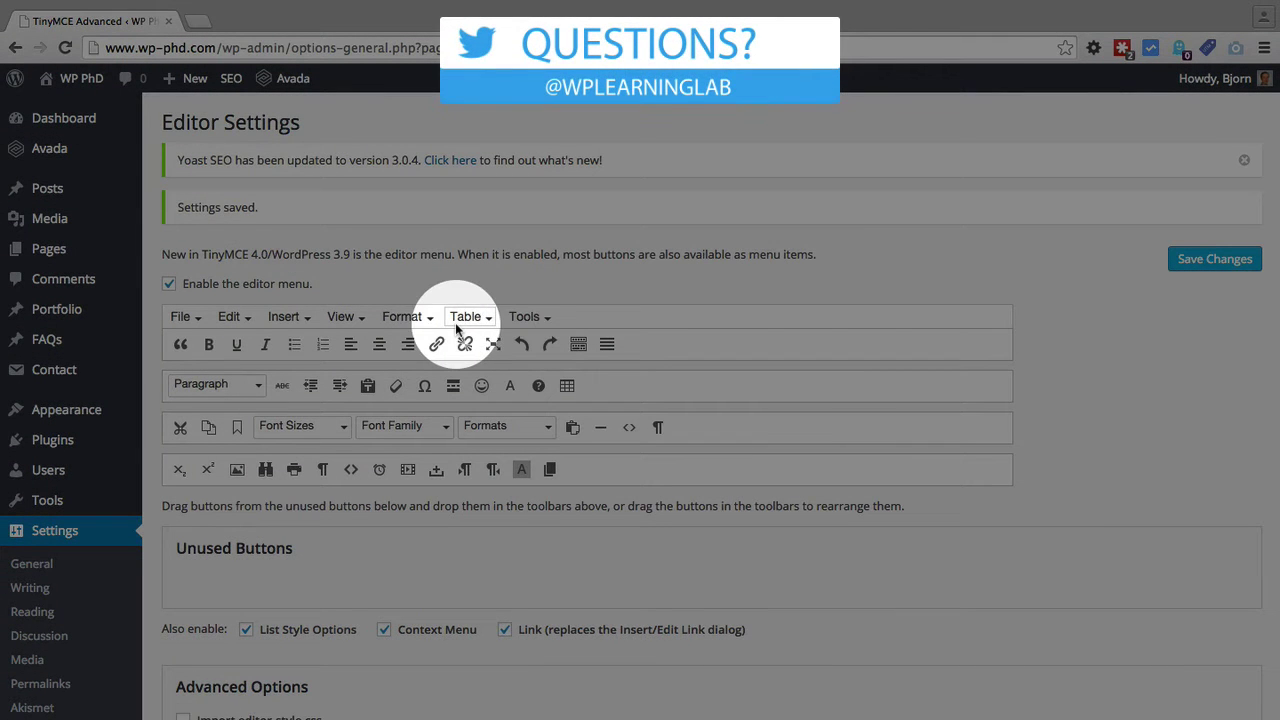
- Start a new post and look through the editor's Insert, View and Format menus
mouse_move(30, 190)
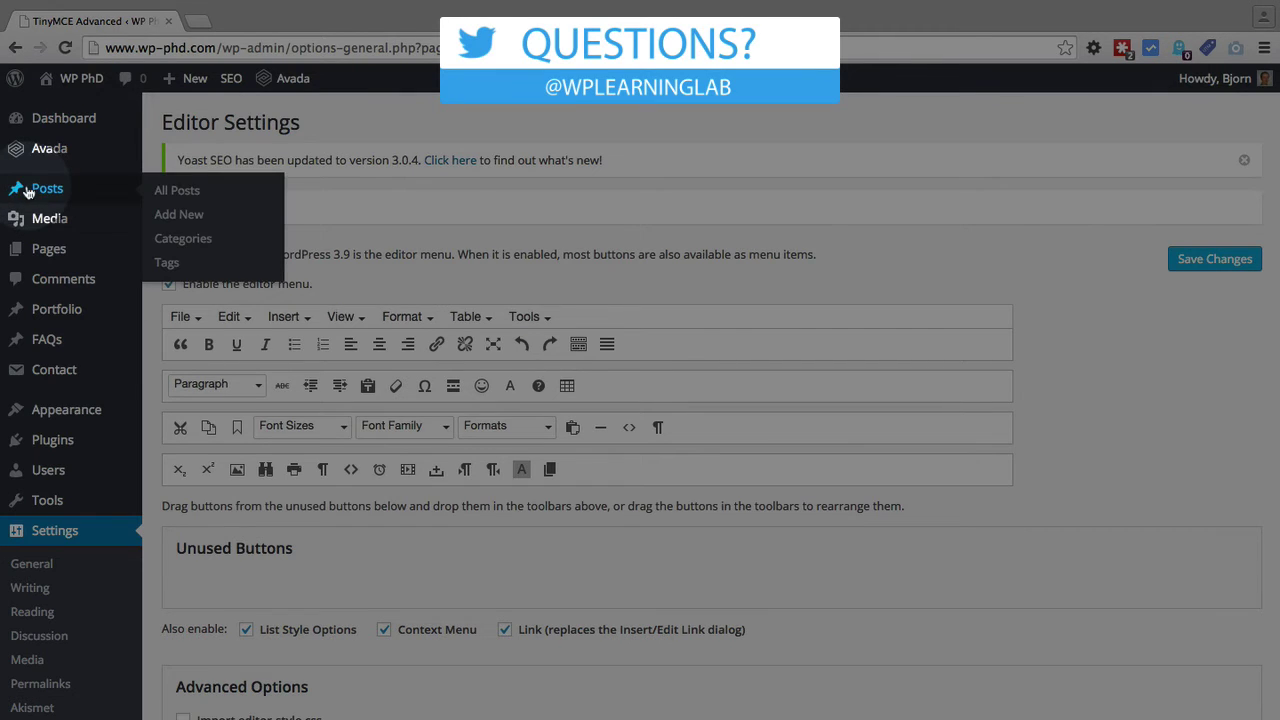
click(176, 215)
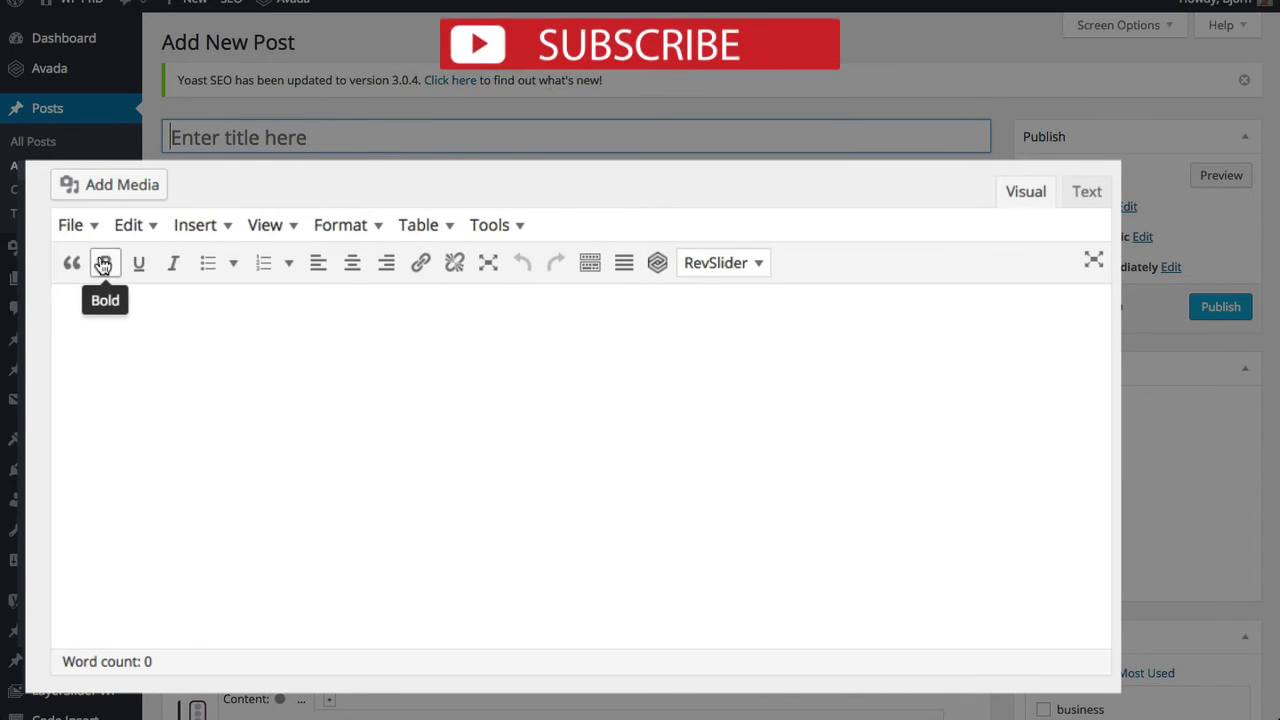
click(194, 228)
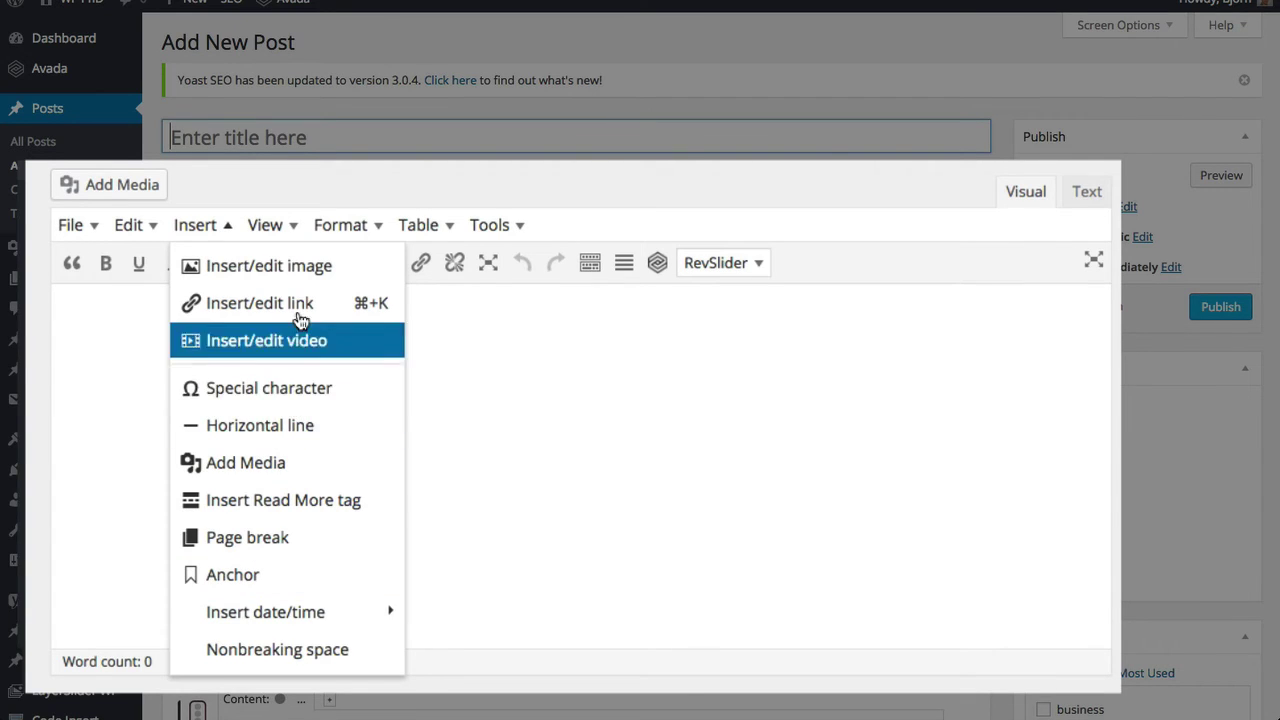
mouse_move(274, 238)
mouse_move(326, 242)
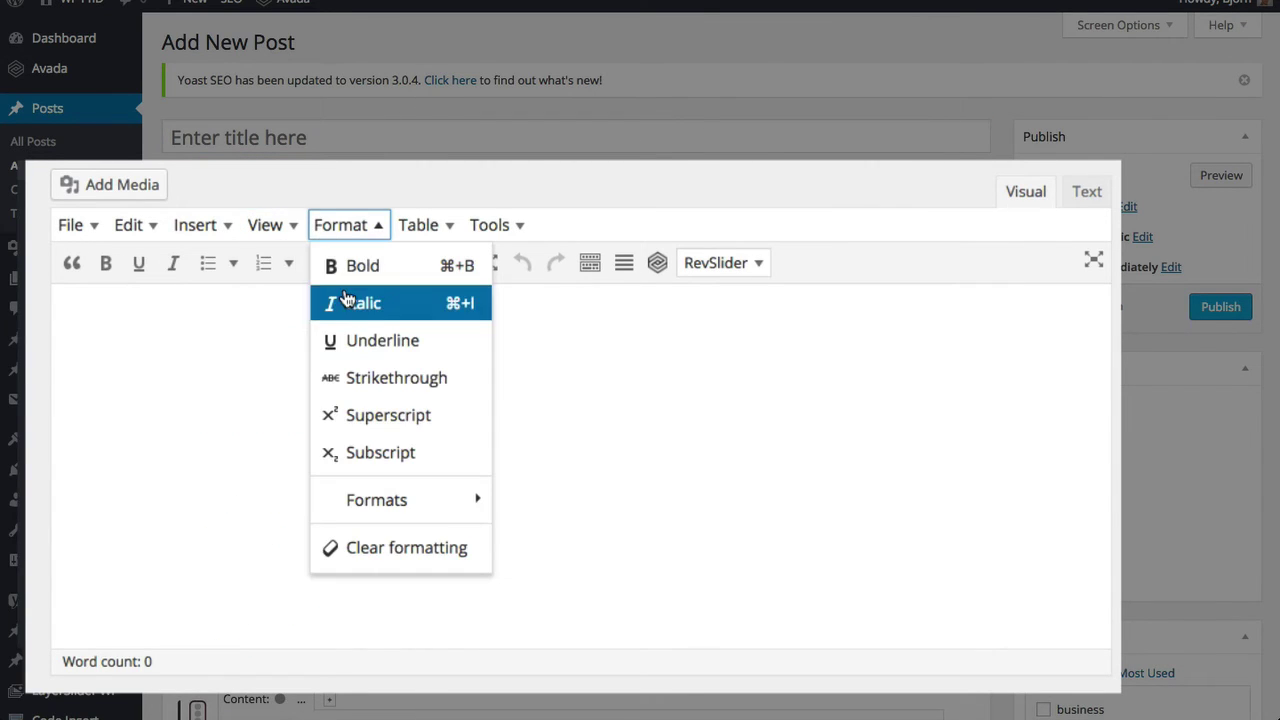
mouse_move(410, 515)
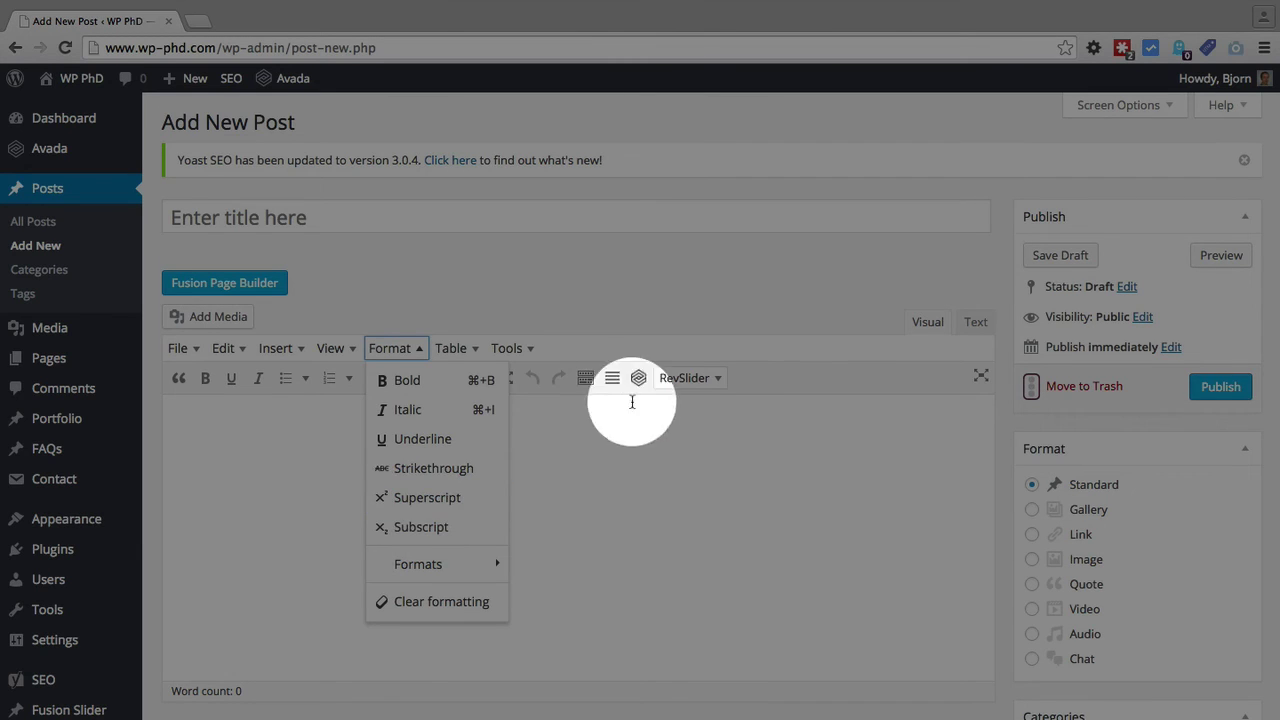
click(760, 381)
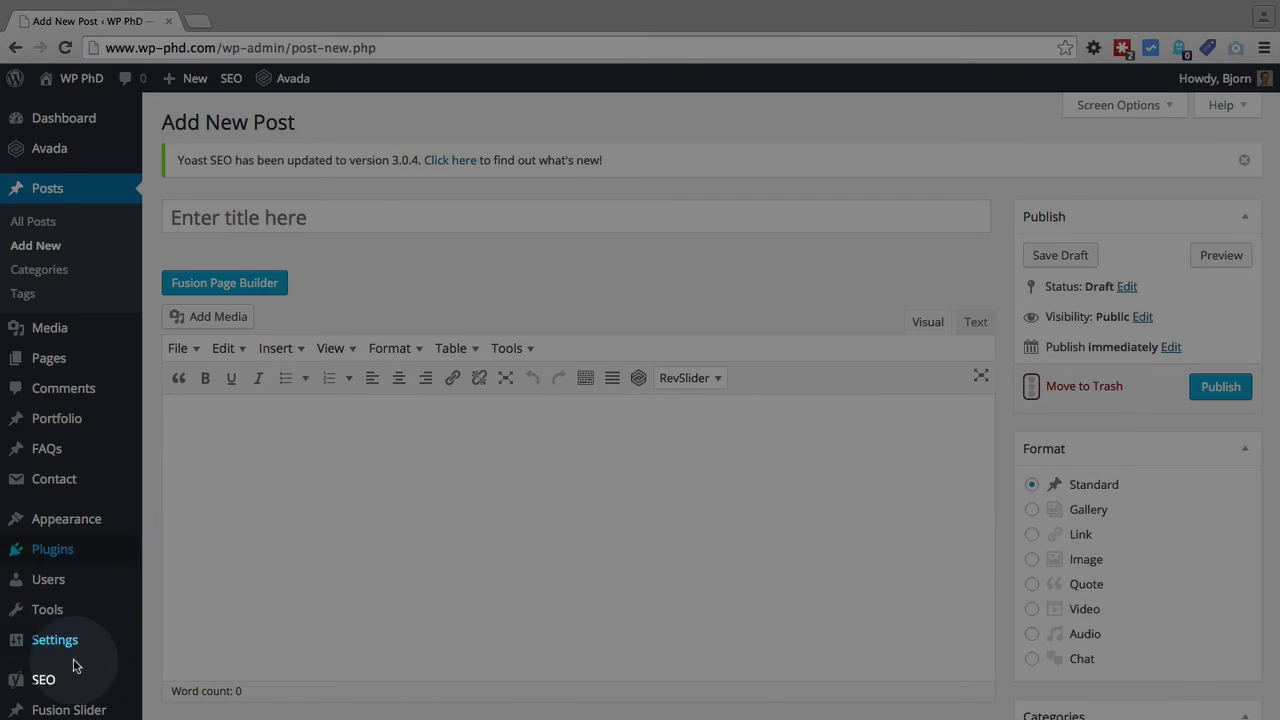
- Move Superscript from row four to right after Italic in row one, and save
scroll(72, 663, down, 3)
mouse_move(57, 462)
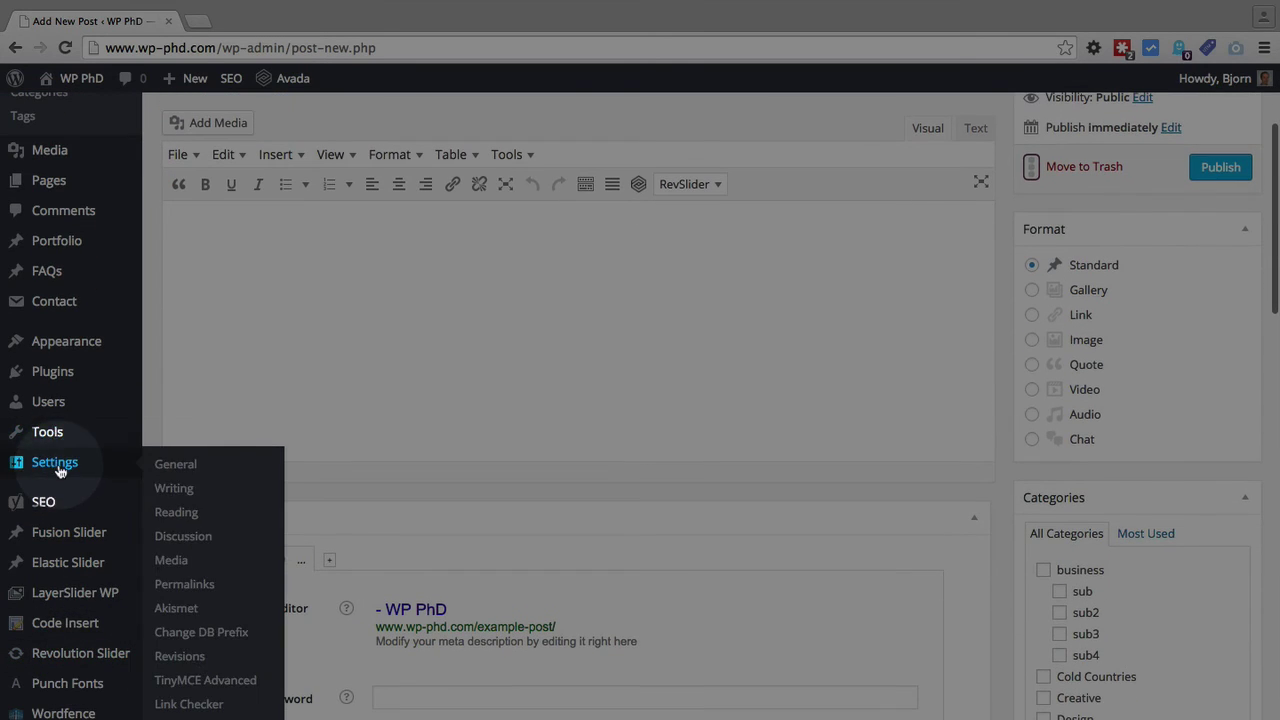
click(183, 691)
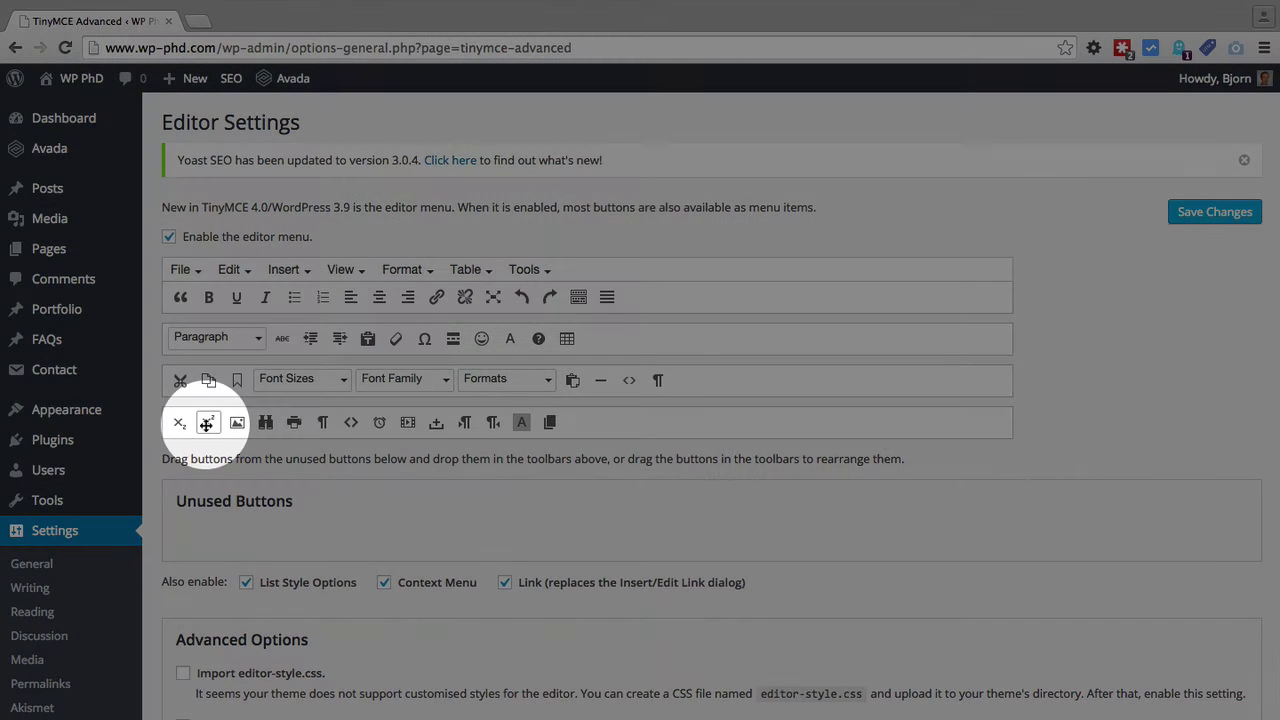
drag(207, 421, 284, 297)
click(1206, 213)
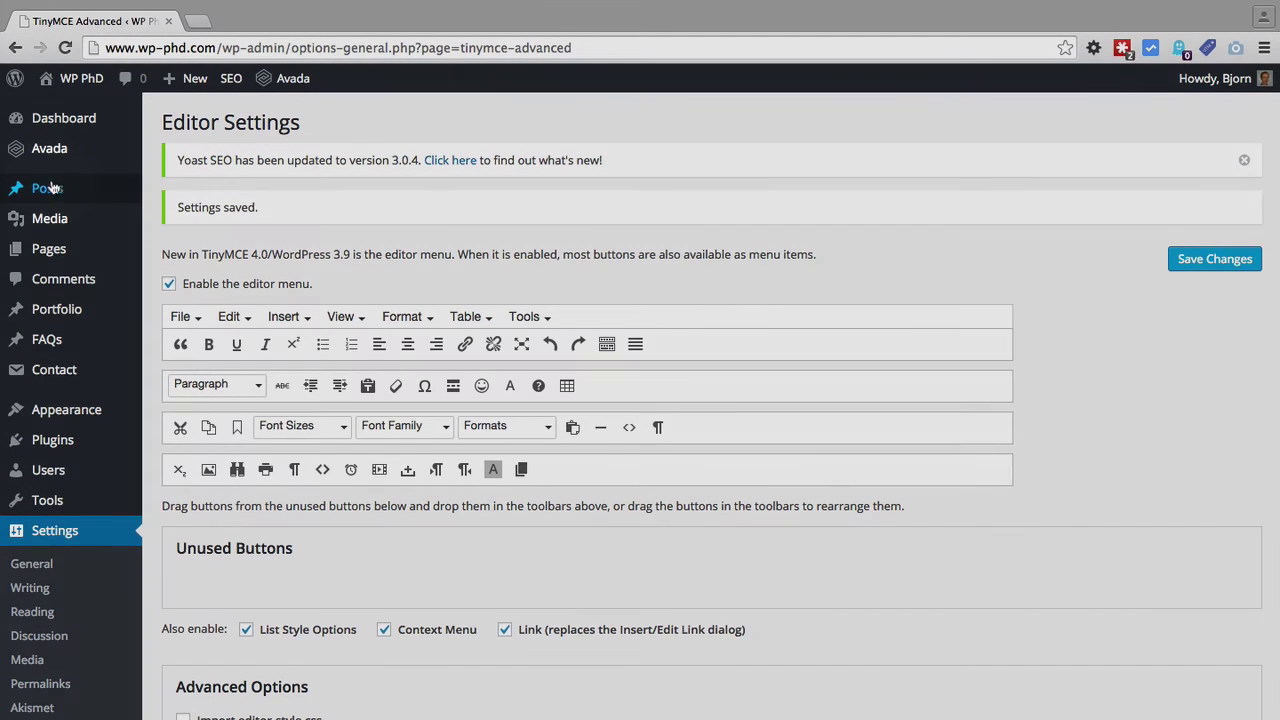
- Start a new post, confirm Superscript follows Italic, and check the Format, Insert and View menus
mouse_move(52, 188)
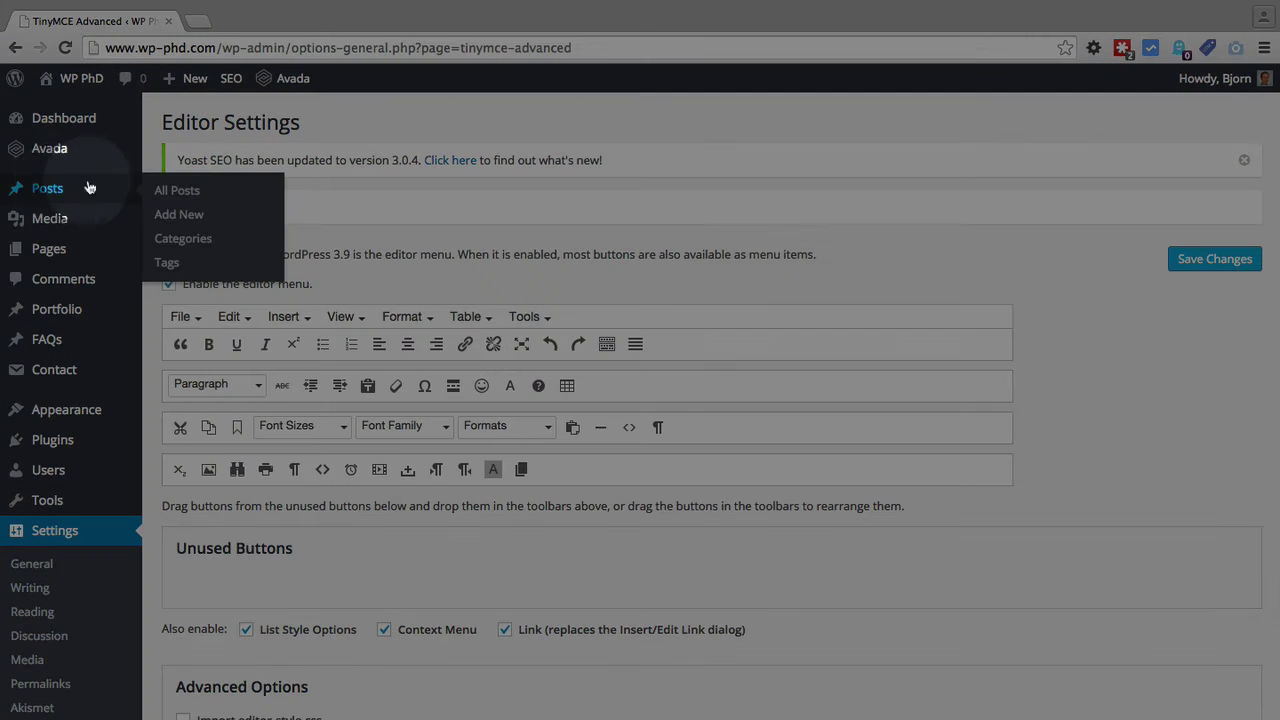
click(185, 217)
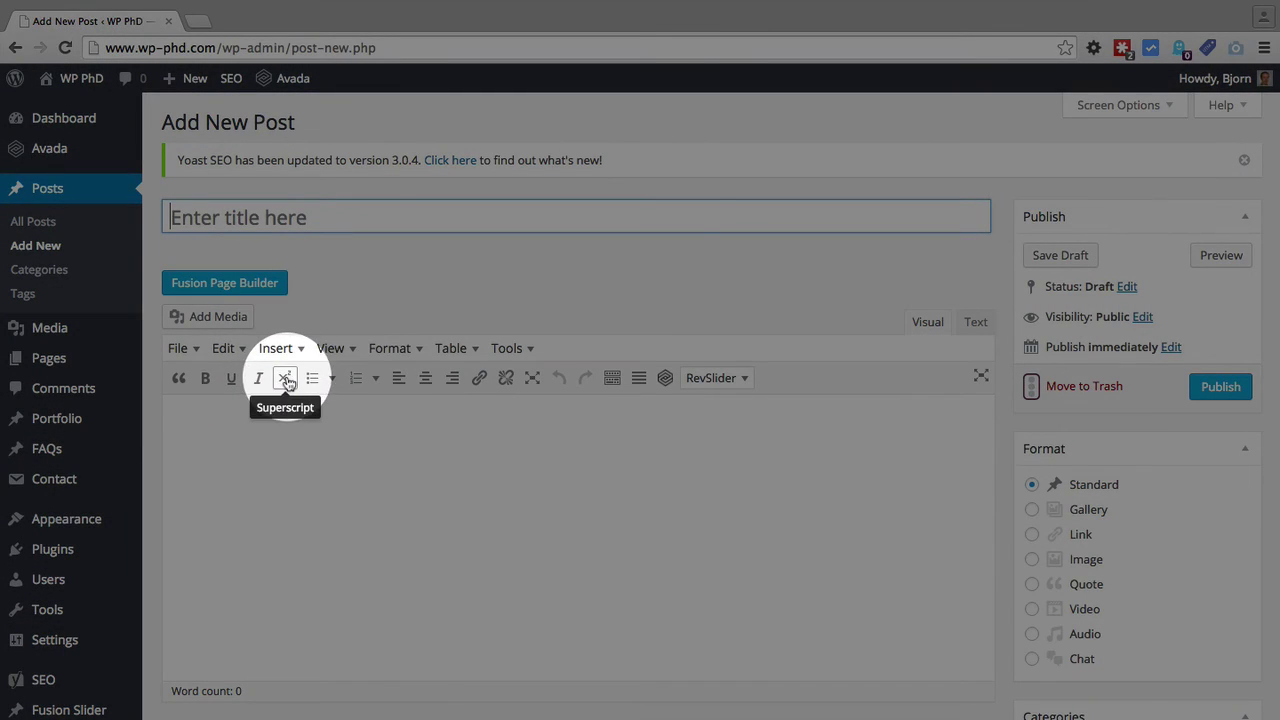
click(400, 348)
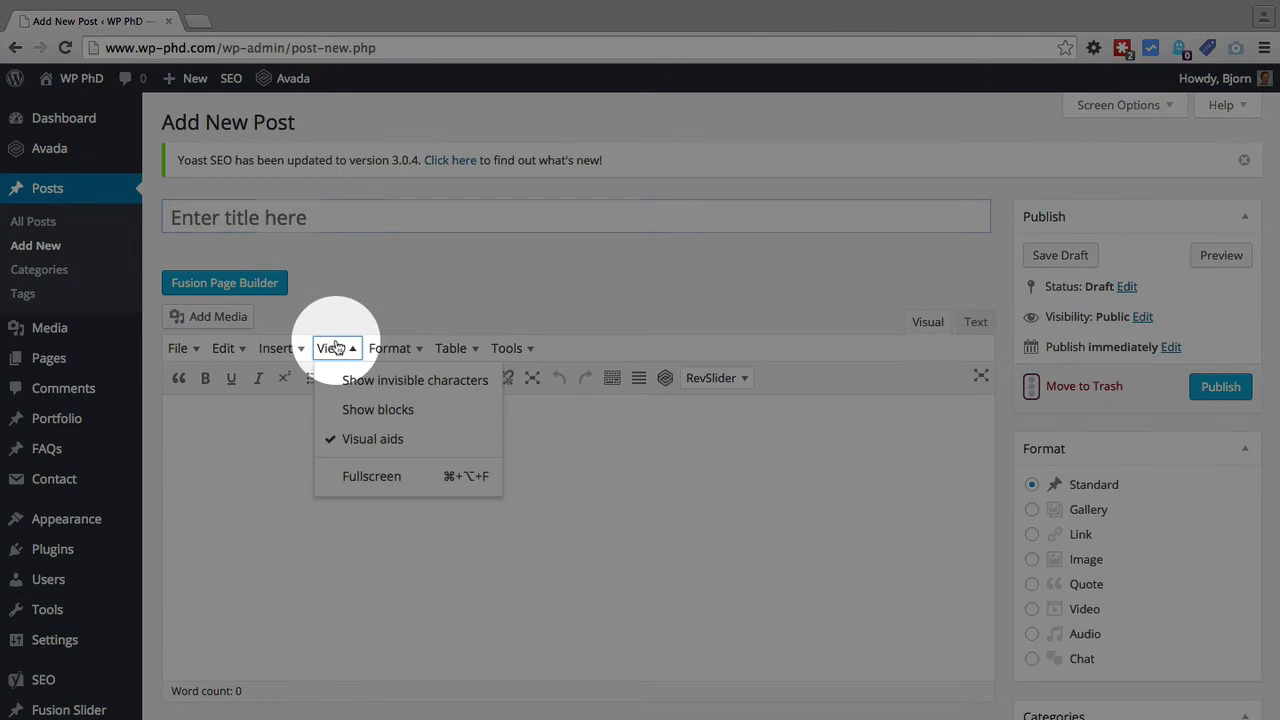
mouse_move(292, 348)
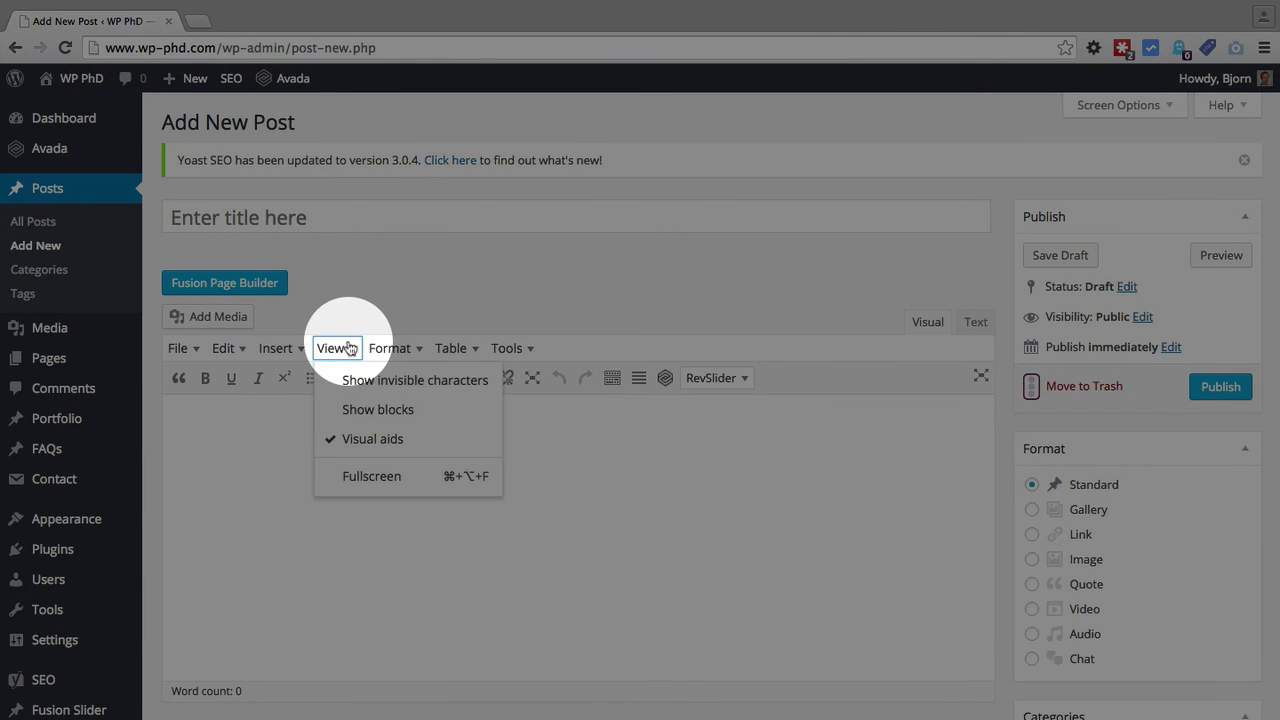
click(340, 348)
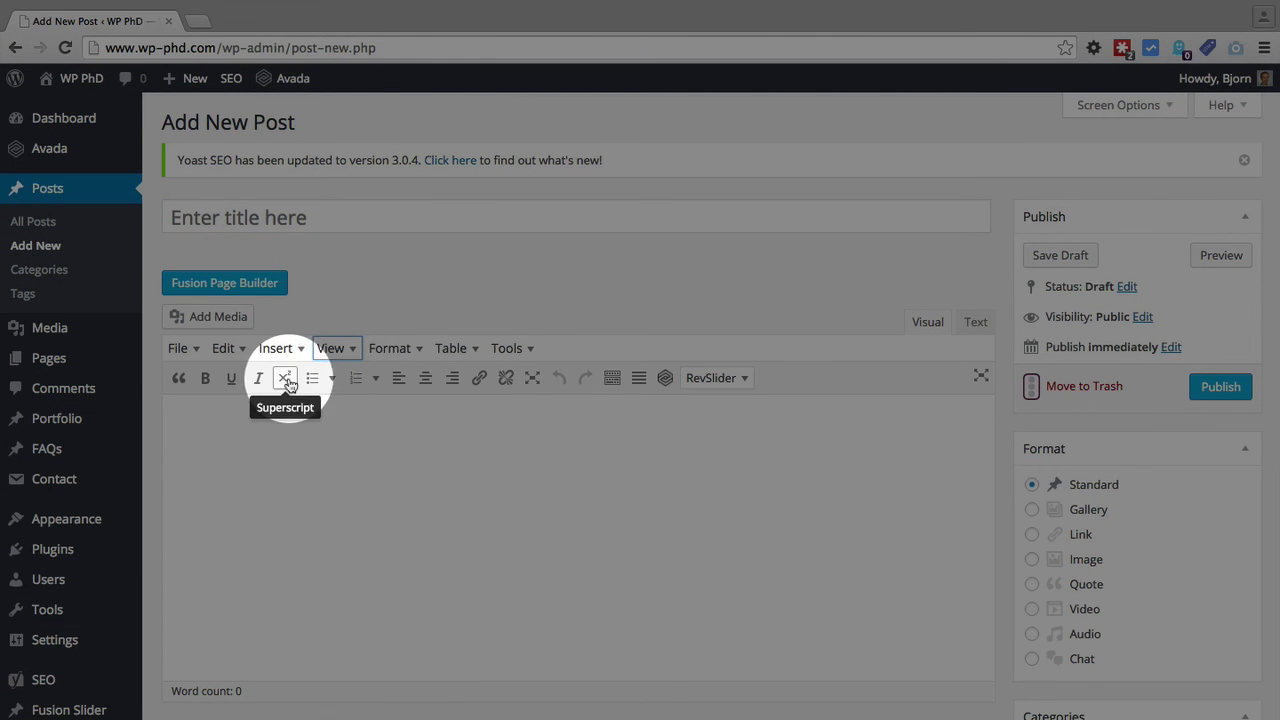